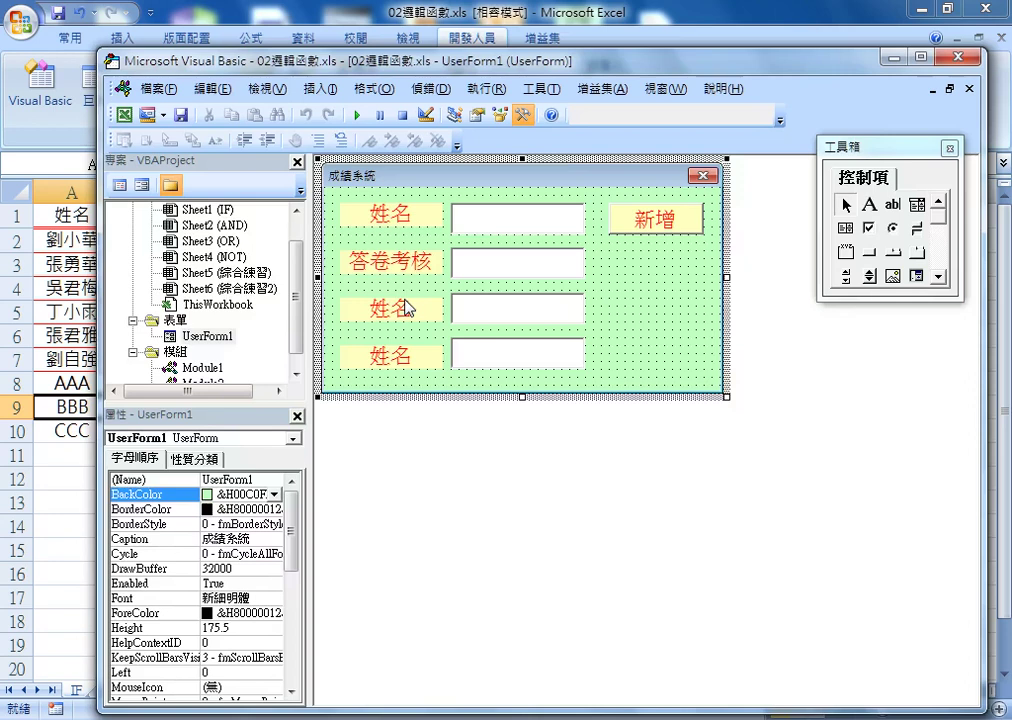
Run the grade form, add a DDD record with scores 96 and 85, then close the form.
click(357, 115)
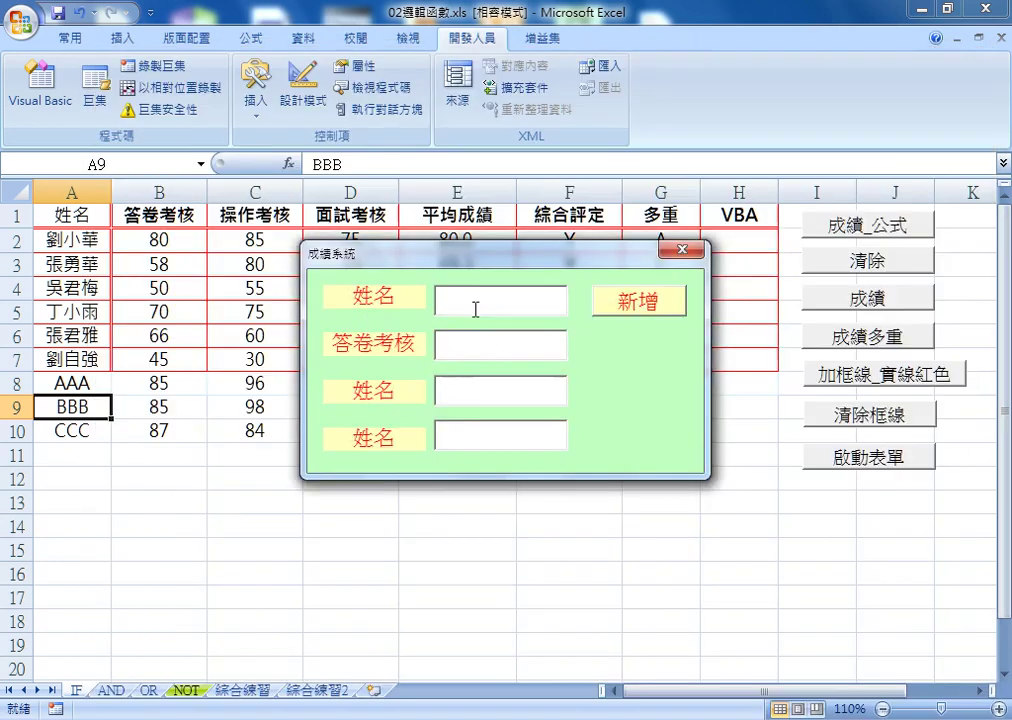
drag(458, 257, 528, 233)
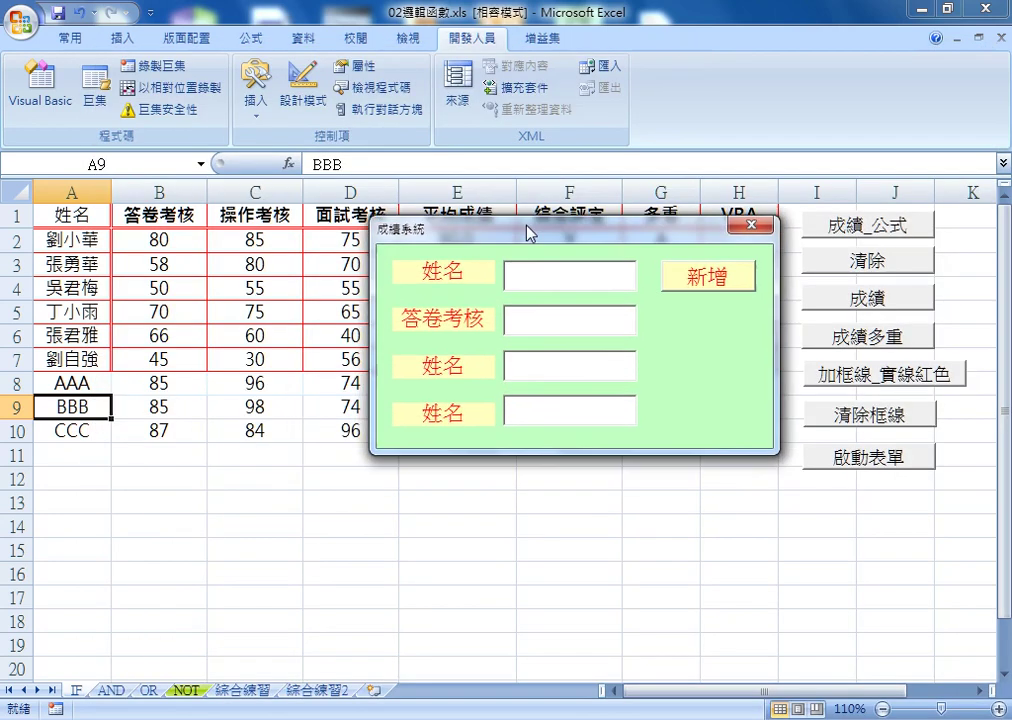
text(DDD)
click(569, 320)
text(96)
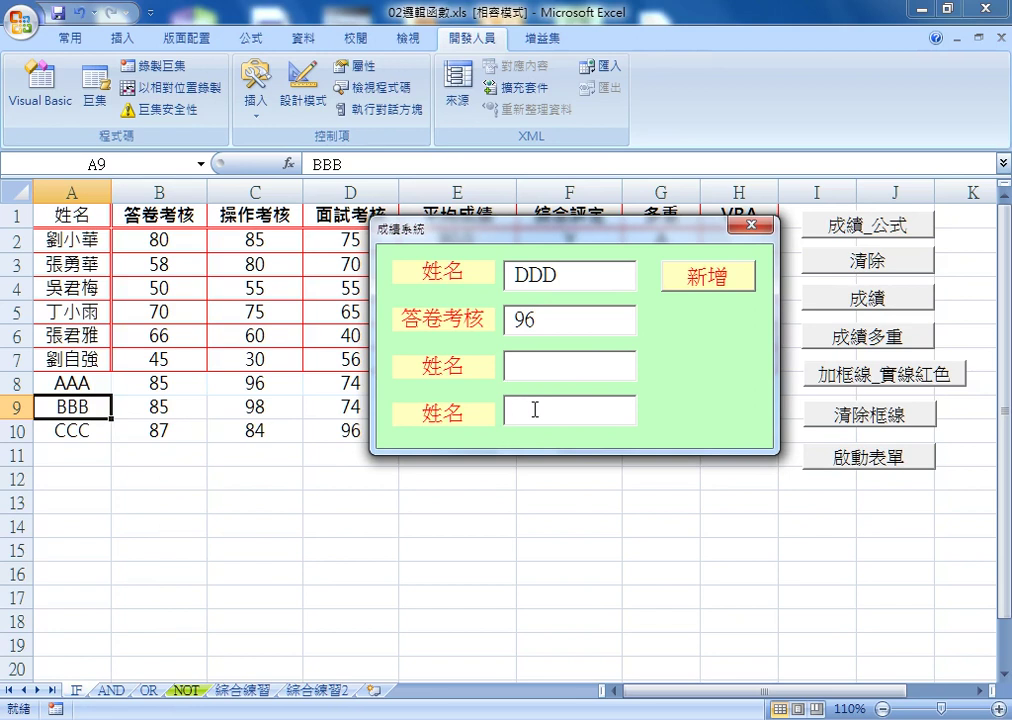
text(85)
key(Tab)
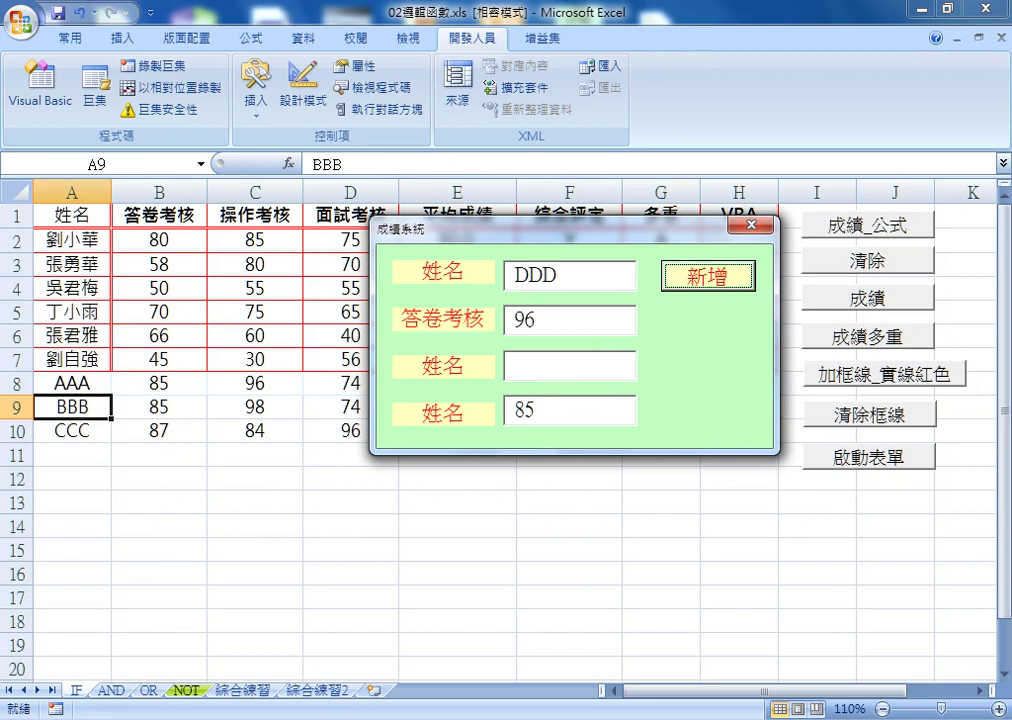
key(Return)
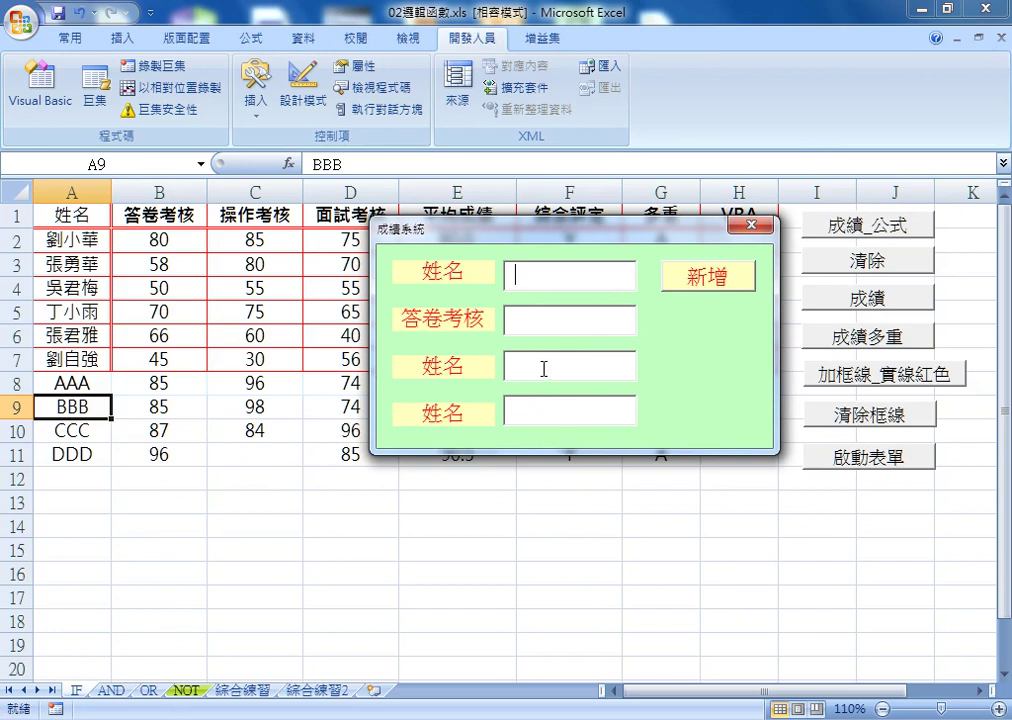
click(731, 228)
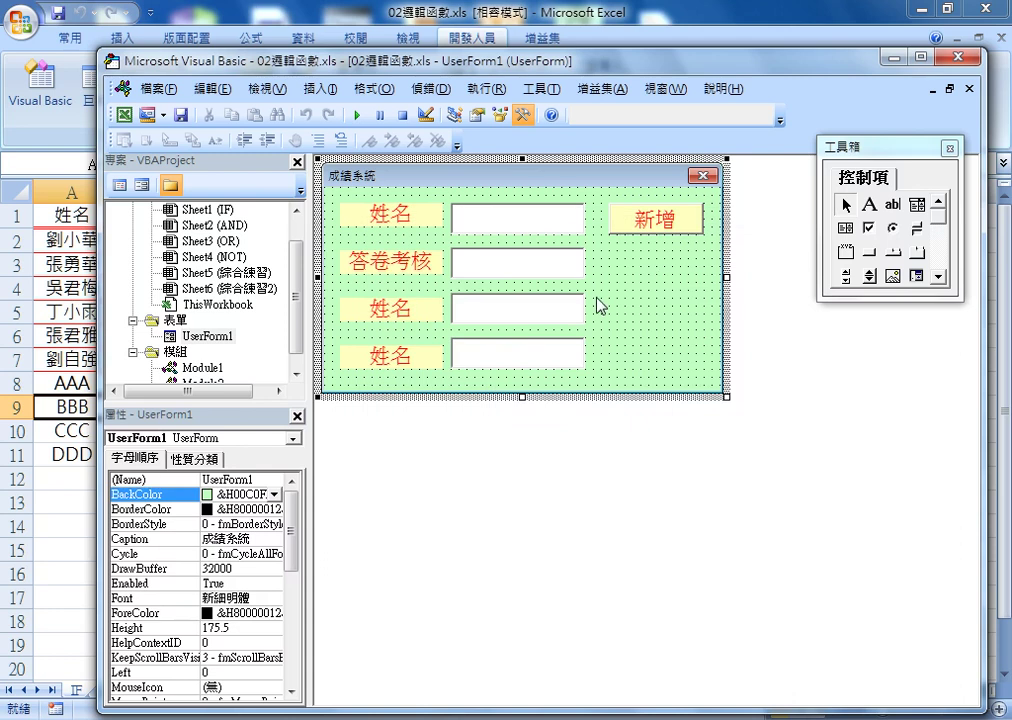
Select the first name text box and confirm its TabIndex value of 4 in the Properties window.
click(516, 318)
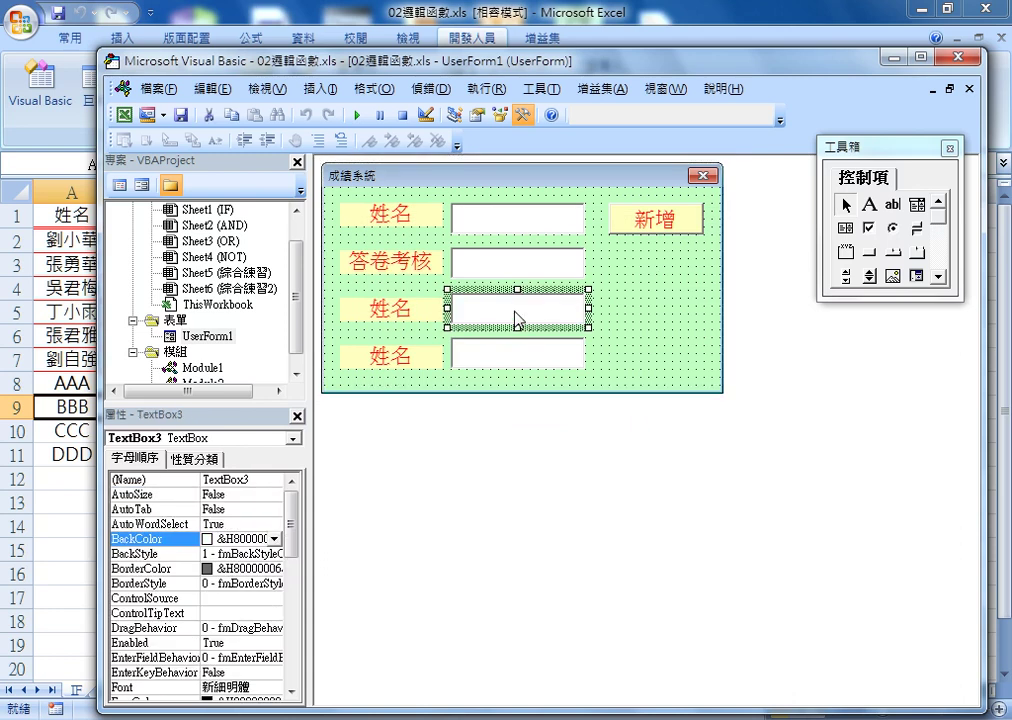
click(515, 224)
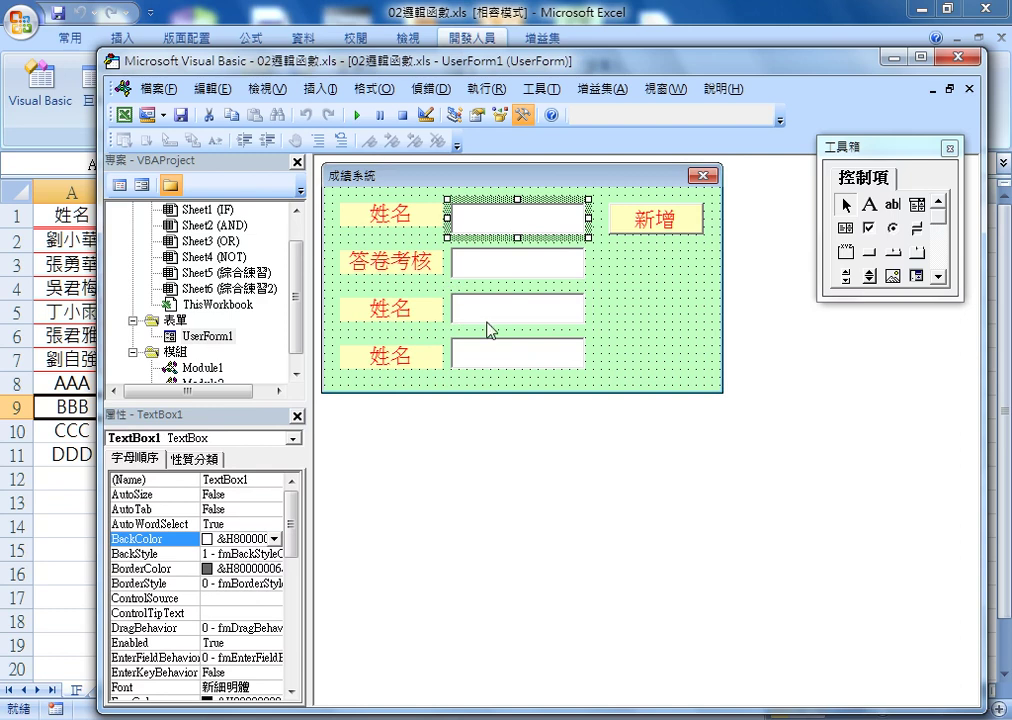
drag(313, 445, 323, 463)
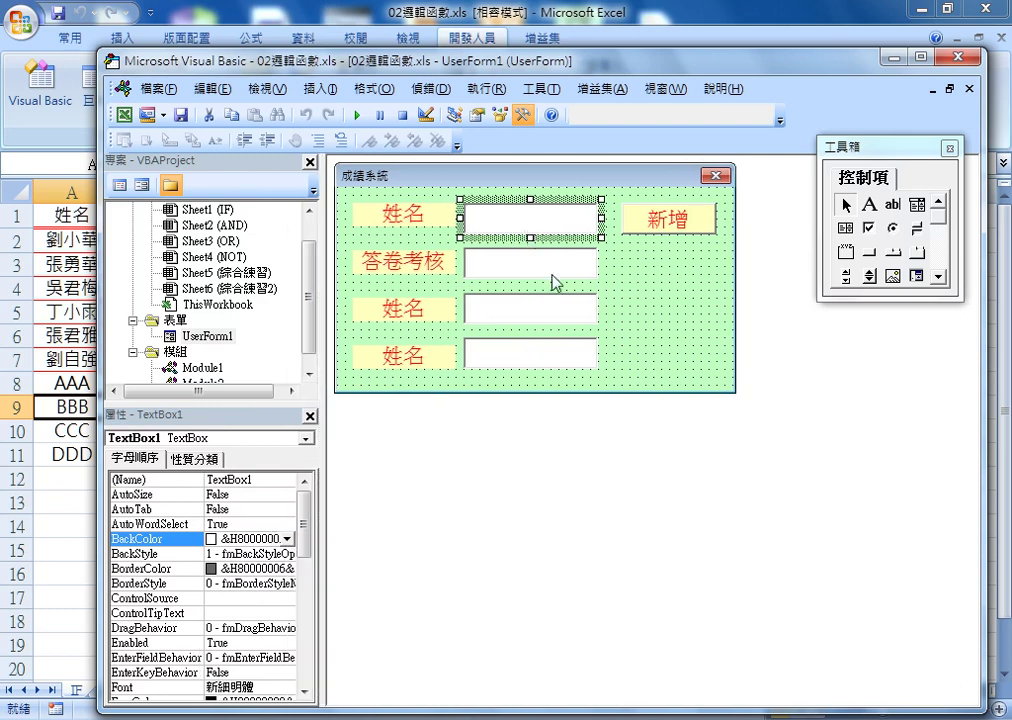
click(240, 418)
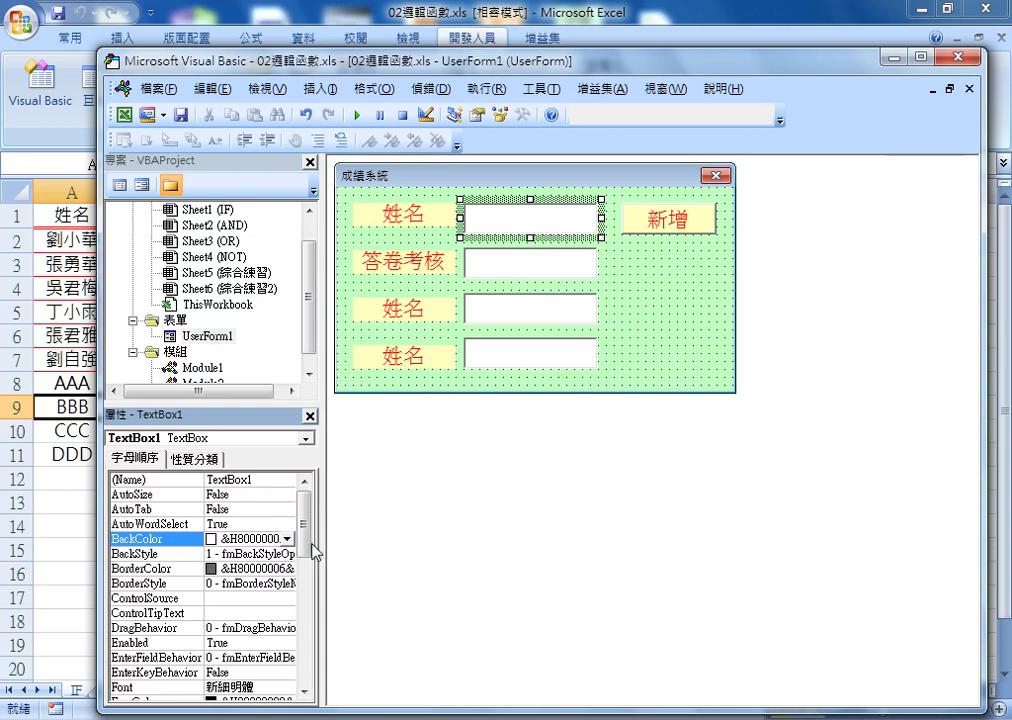
drag(308, 530, 309, 650)
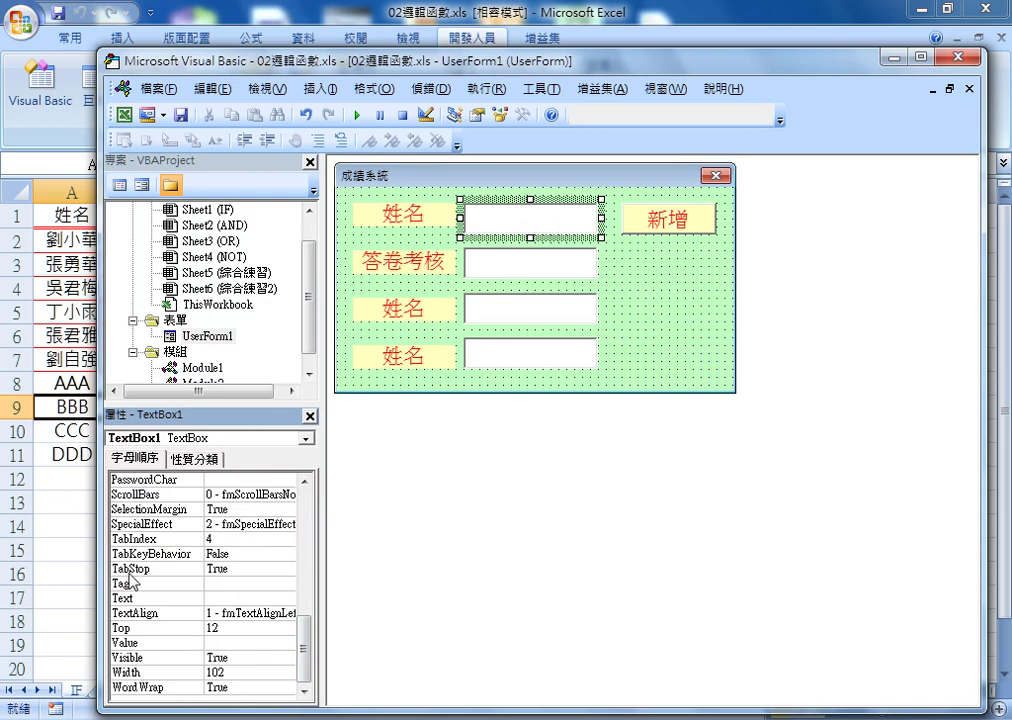
click(133, 540)
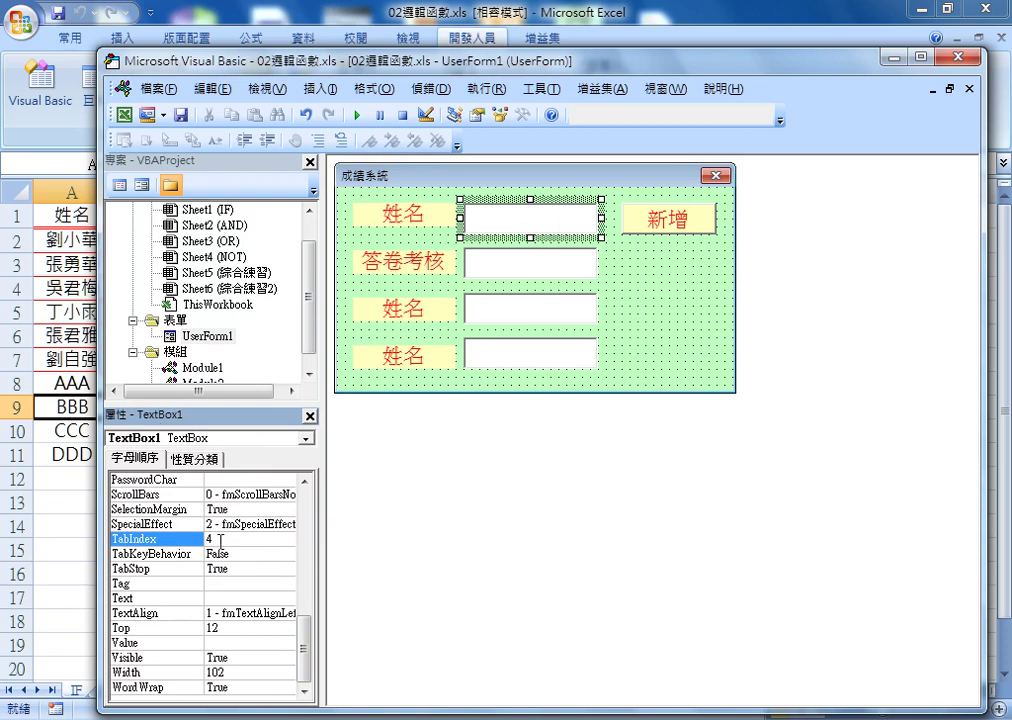
key(Return)
Check the second box's TabIndex of 5, and change the third box's TabIndex to 3.
click(535, 273)
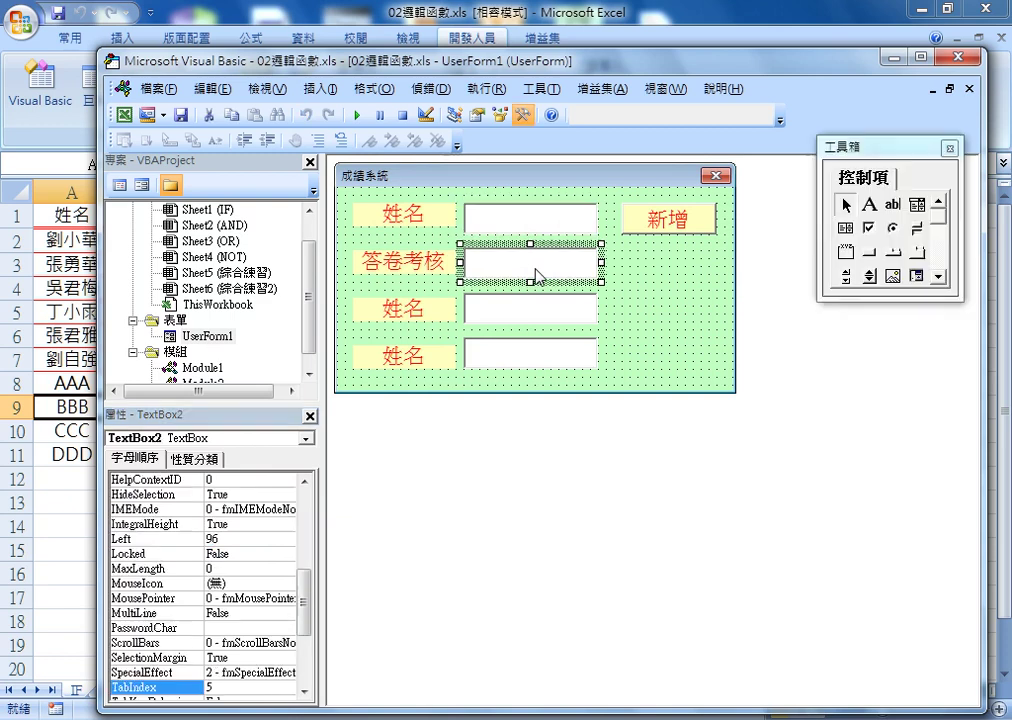
click(250, 687)
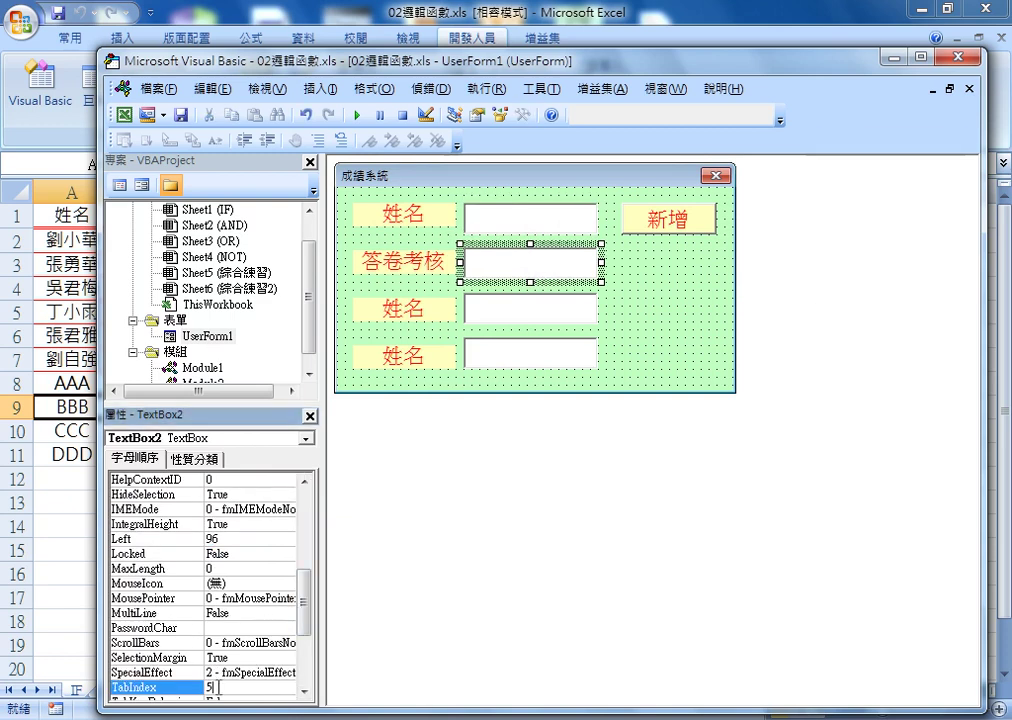
click(524, 320)
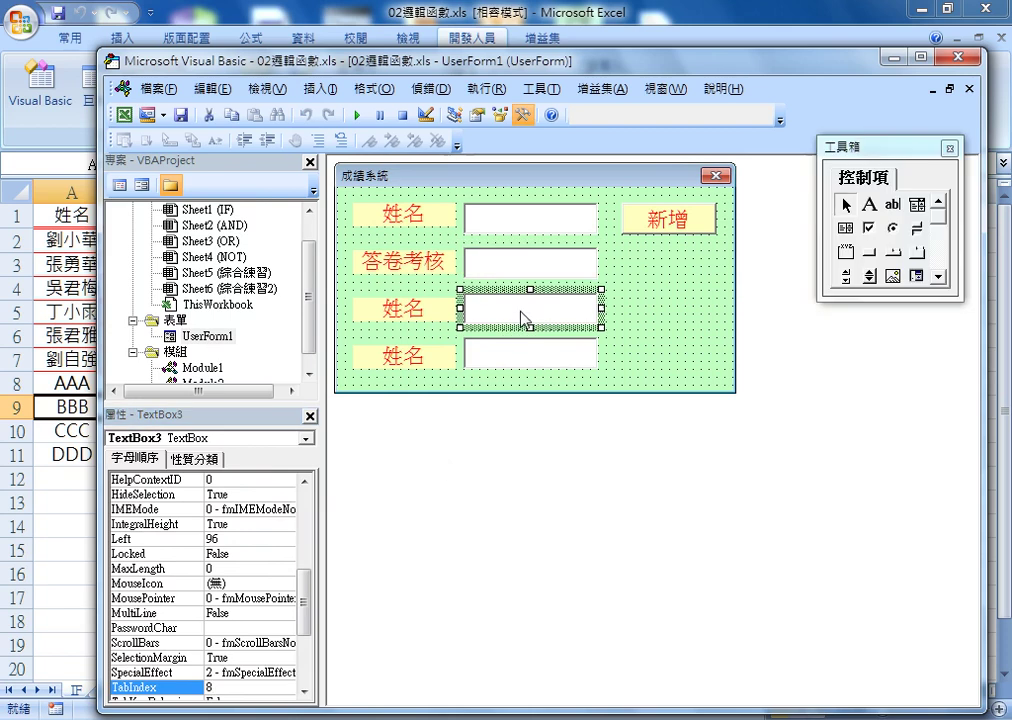
click(215, 687)
key(BackSpace)
text(3)
key(Return)
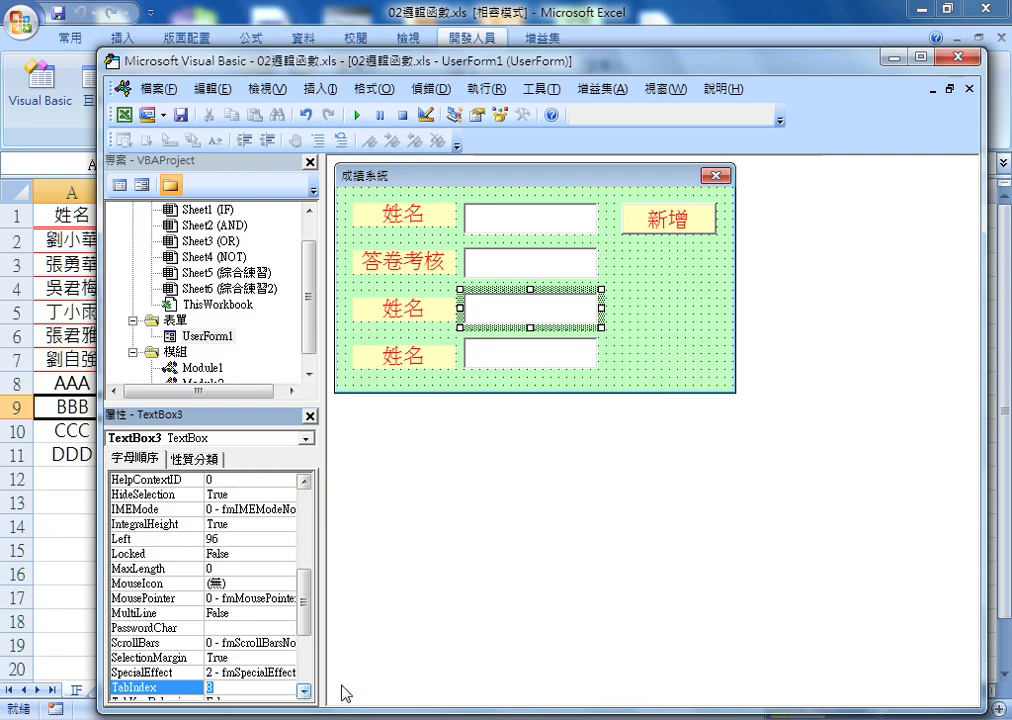
Set the third text box's TabIndex to 6, then check the last text box and the 新增 button.
click(538, 270)
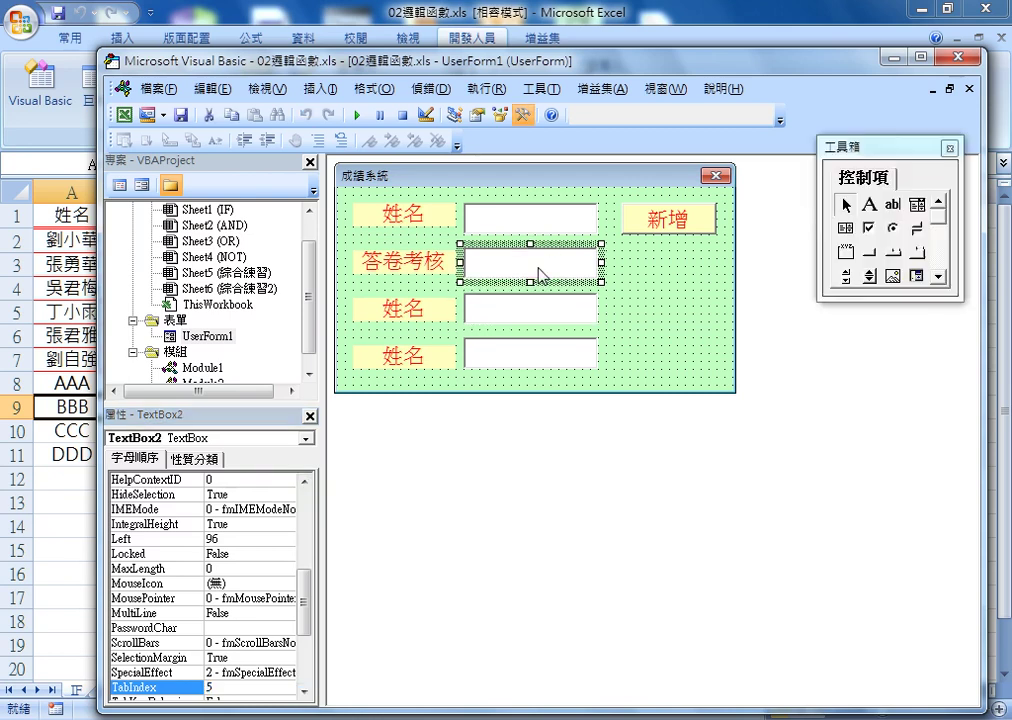
click(538, 316)
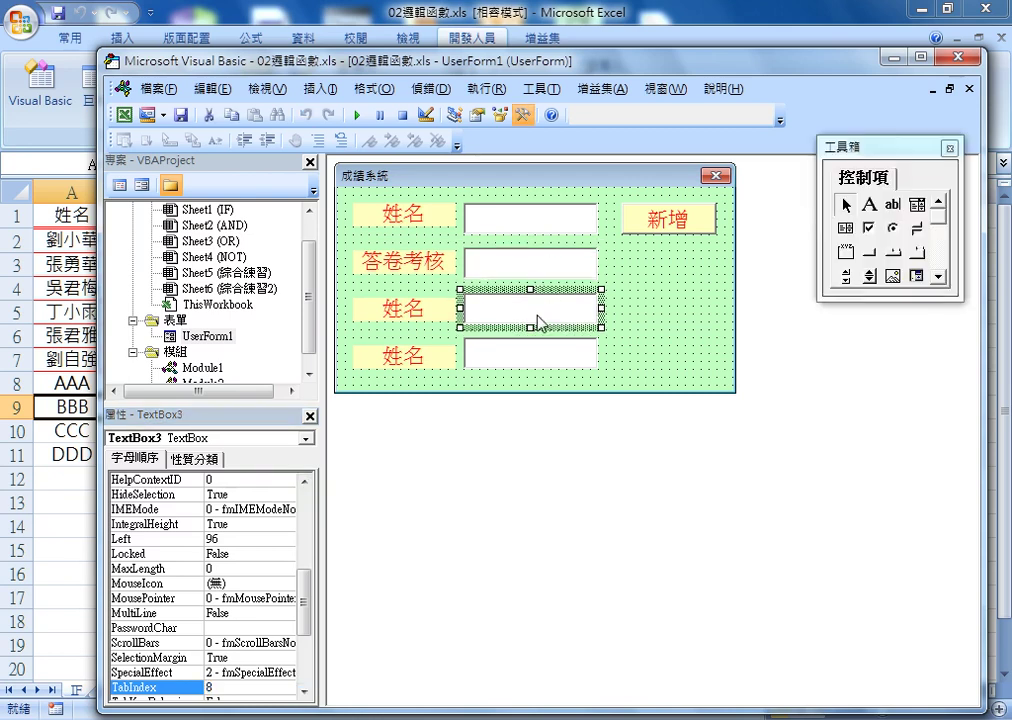
click(220, 687)
text(6)
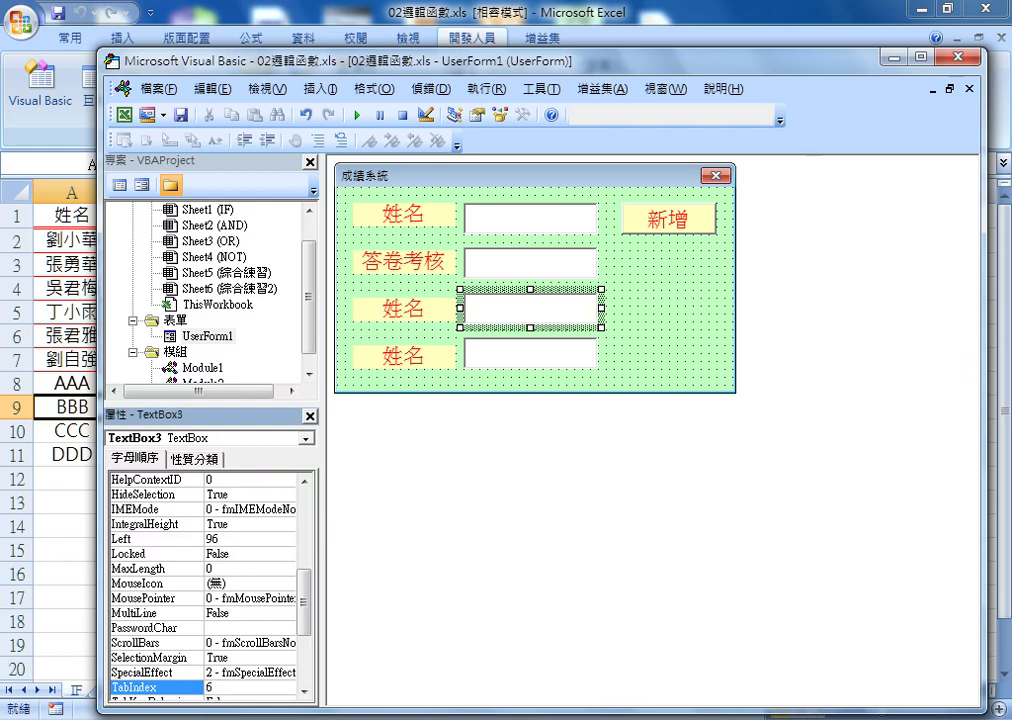
click(538, 360)
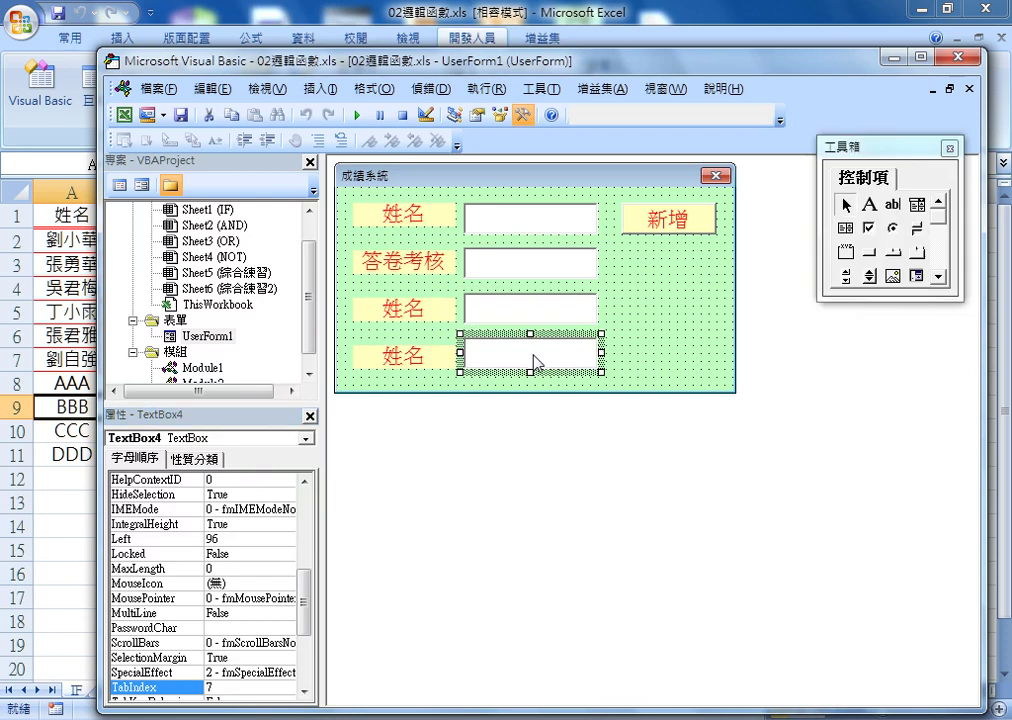
click(665, 225)
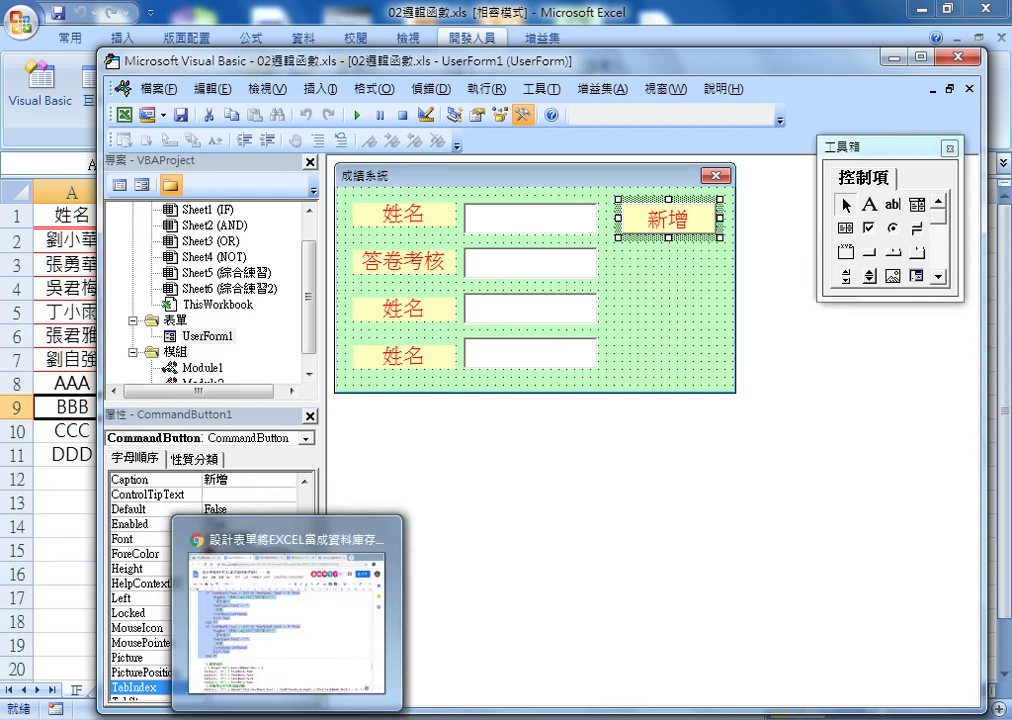
In the Google Docs notes, go up to the validation rules and select 未輸入資料 in rule 1.
click(286, 615)
scroll(319, 560, up, 4)
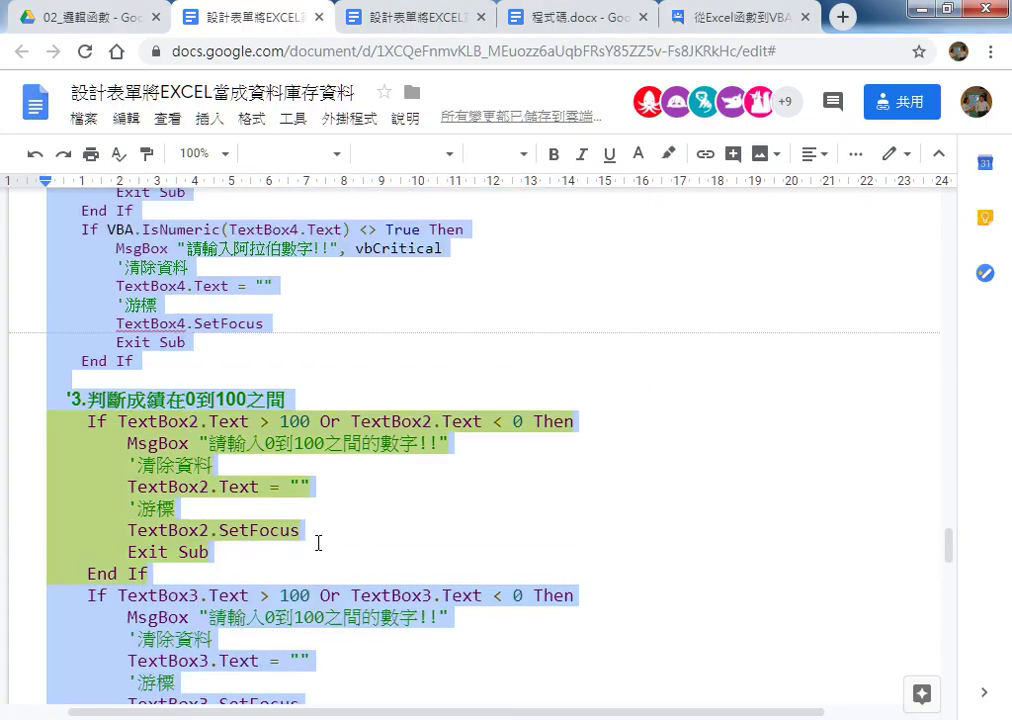
scroll(318, 543, up, 3)
scroll(318, 543, up, 5)
scroll(318, 543, up, 5)
scroll(318, 543, up, 5)
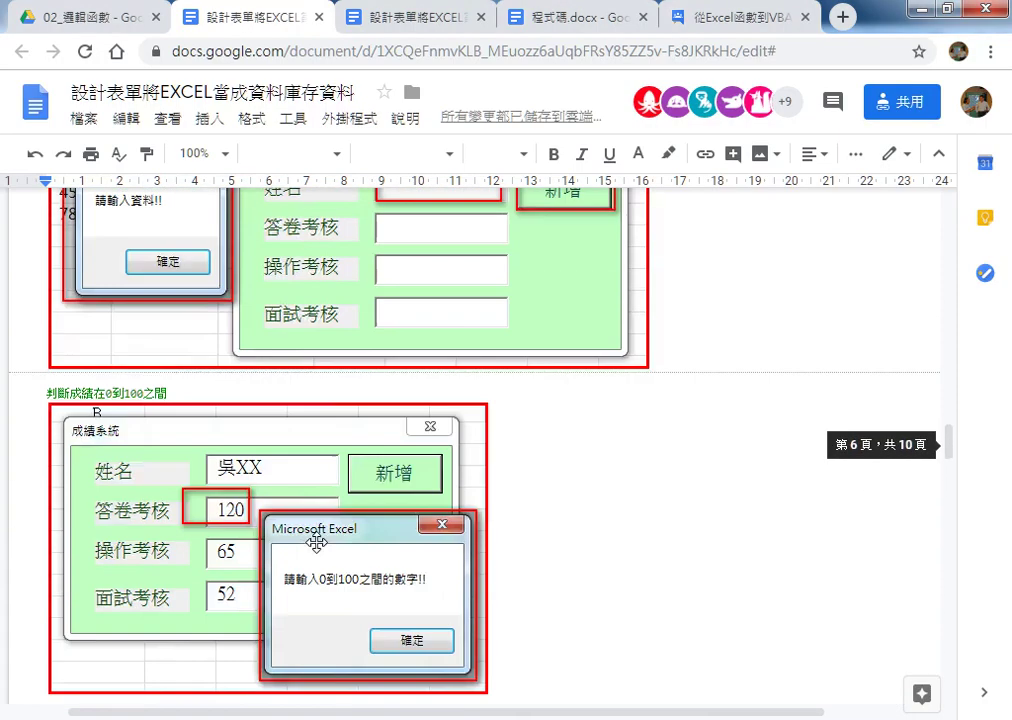
scroll(318, 542, up, 3)
scroll(320, 540, up, 3)
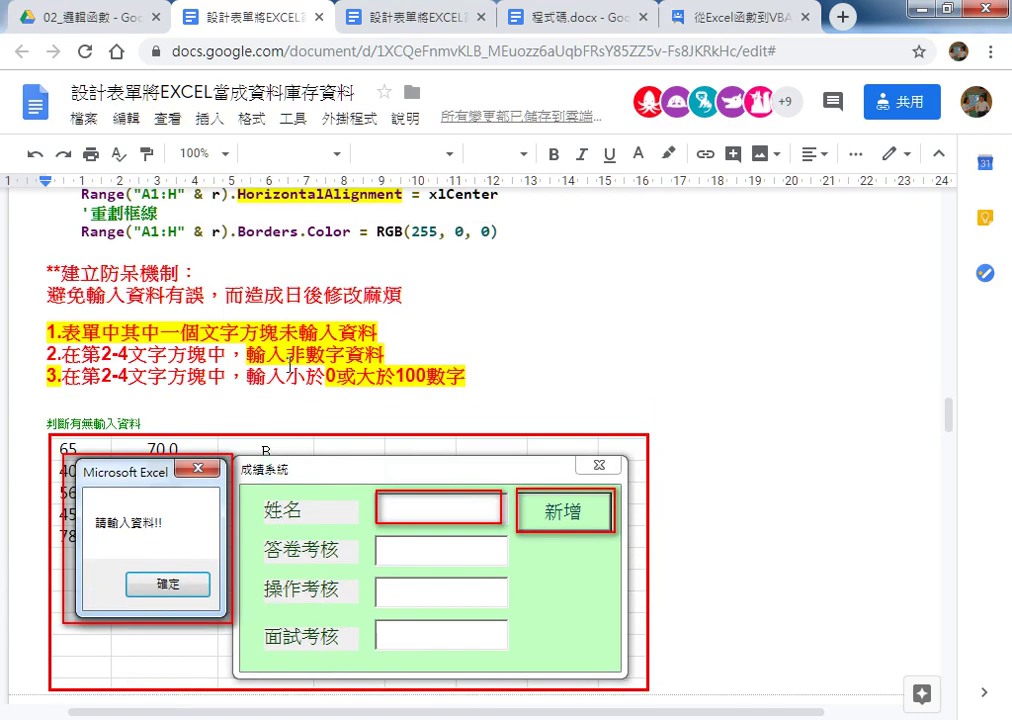
click(290, 362)
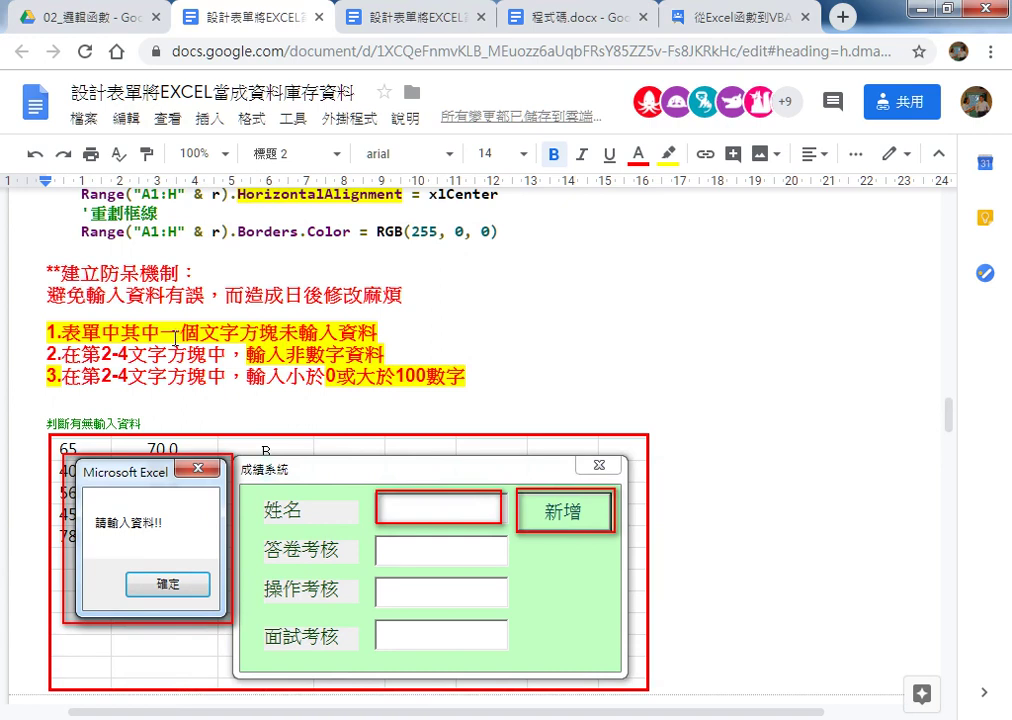
drag(200, 333, 377, 333)
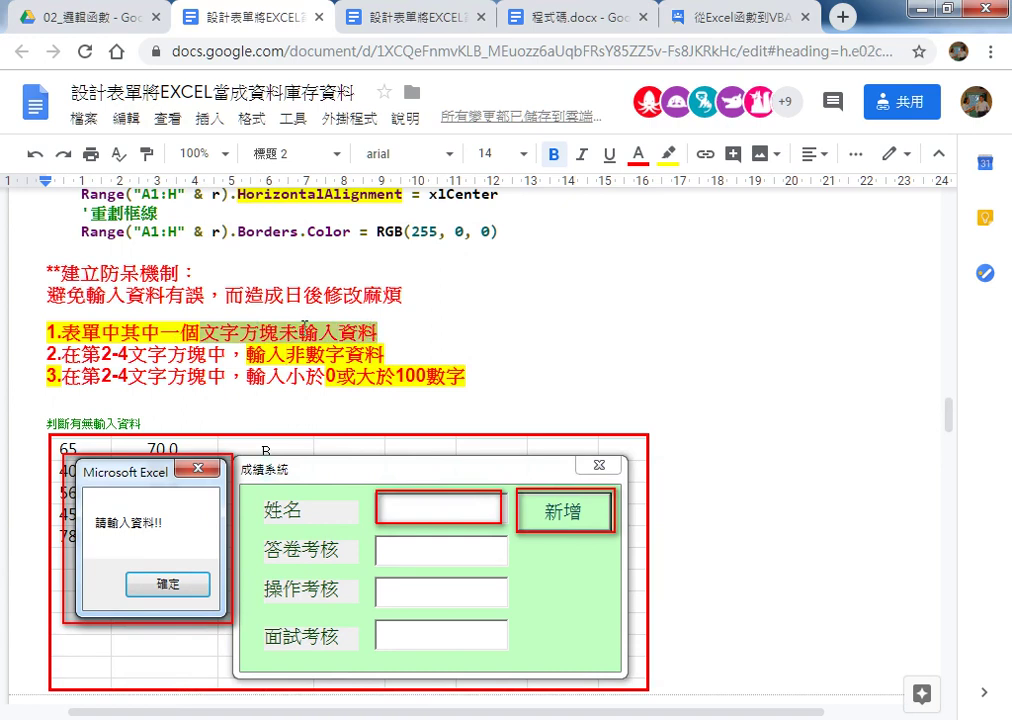
drag(280, 333, 377, 333)
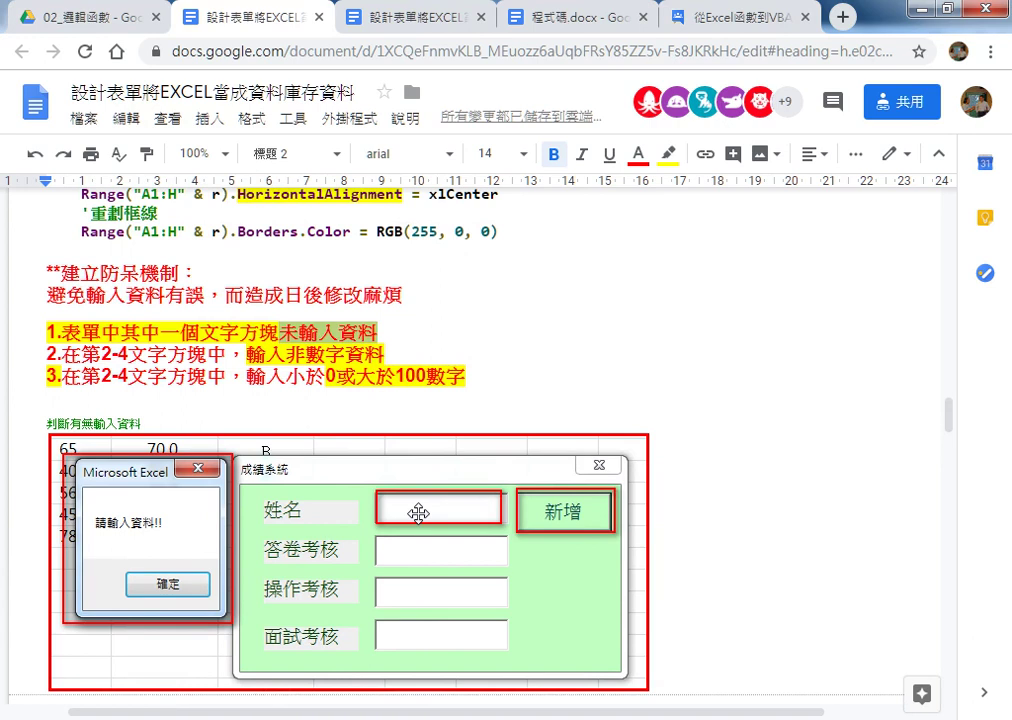
Scroll down to the CommandButton1_Click validation code block.
scroll(418, 513, down, 2)
scroll(420, 515, down, 3)
scroll(420, 515, down, 2)
scroll(382, 496, down, 1)
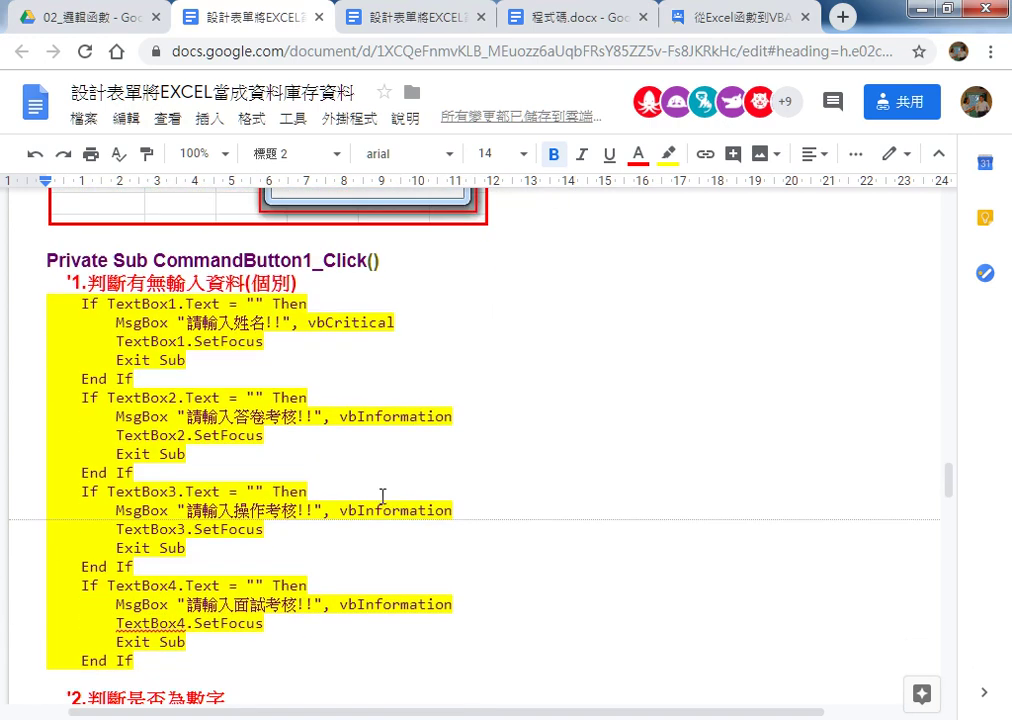
Mark the TextBox1 condition, vbCritical and Exit Sub, then select the whole four-check validation block.
click(110, 304)
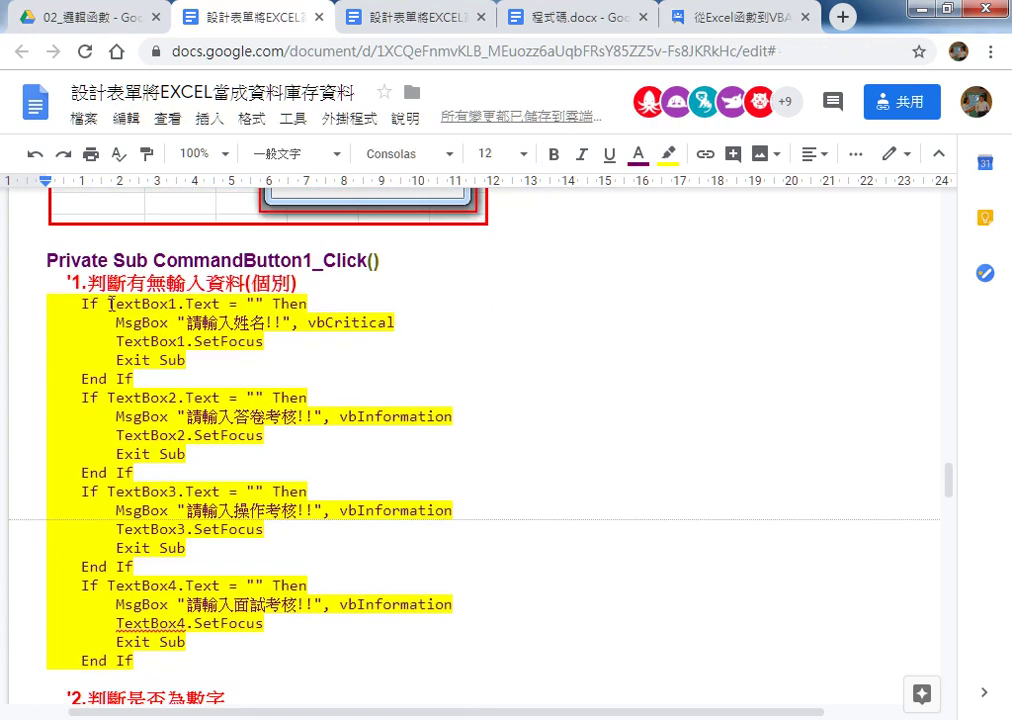
drag(110, 304, 265, 303)
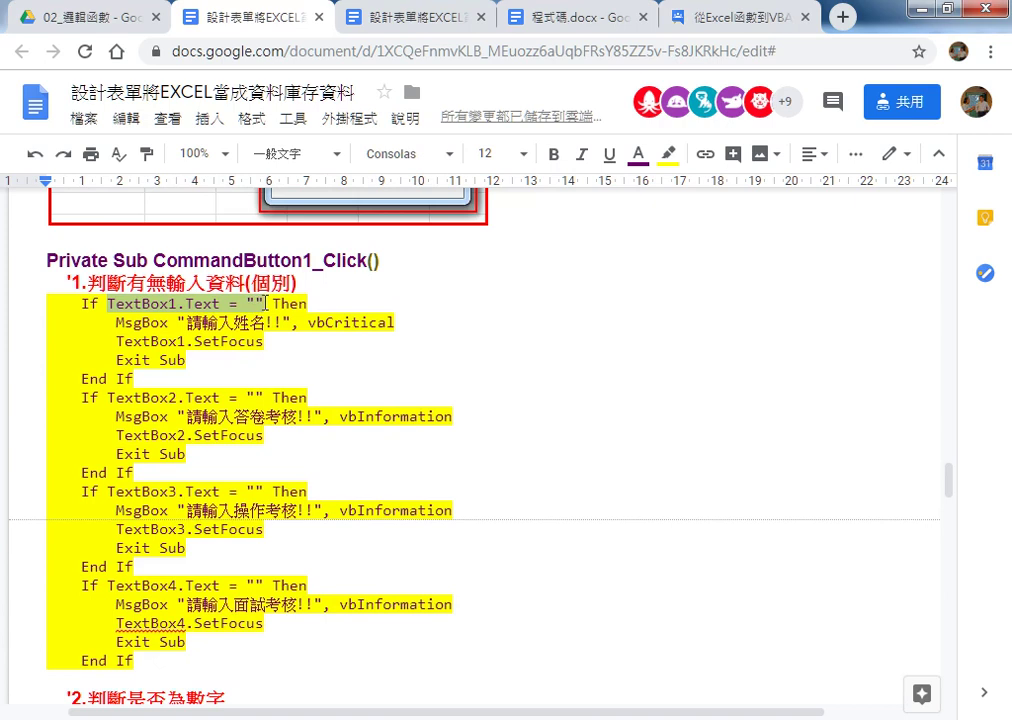
mouse_move(116, 323)
mouse_down()
mouse_move(397, 328)
mouse_move(291, 323)
mouse_up()
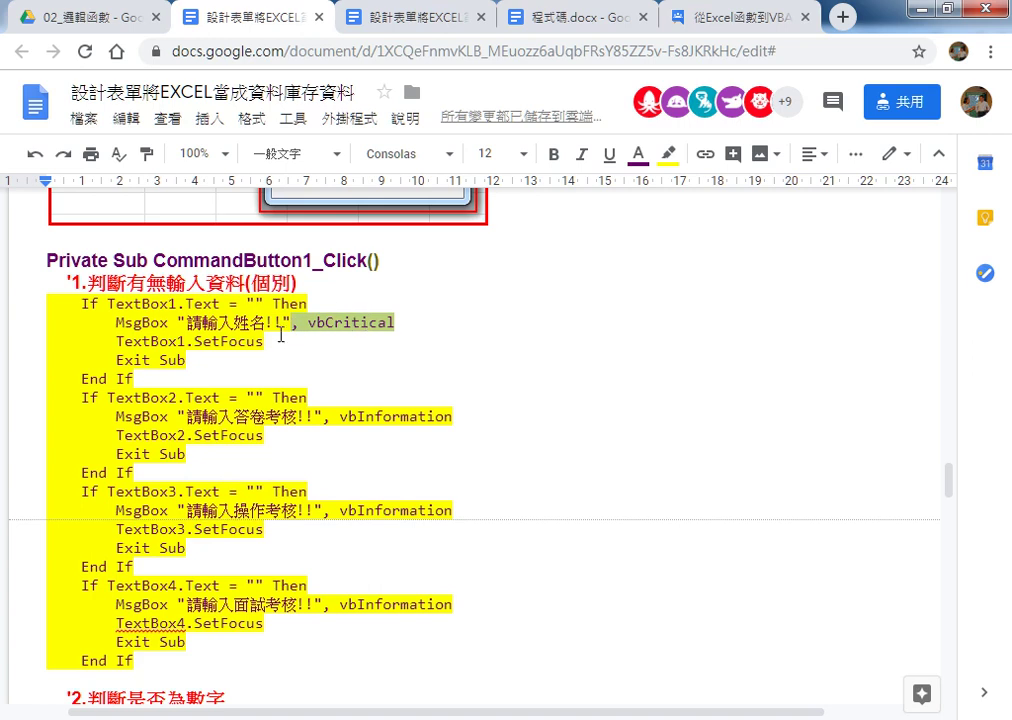
drag(188, 360, 119, 359)
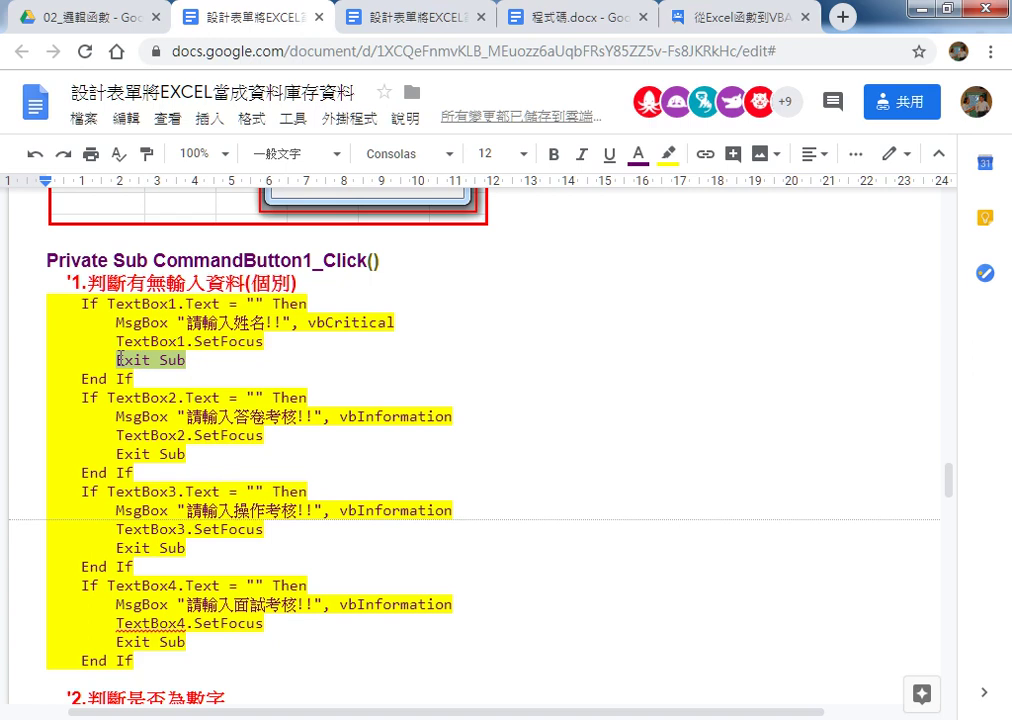
mouse_move(133, 660)
mouse_down()
mouse_move(23, 479)
mouse_move(5, 247)
mouse_move(0, 308)
mouse_up()
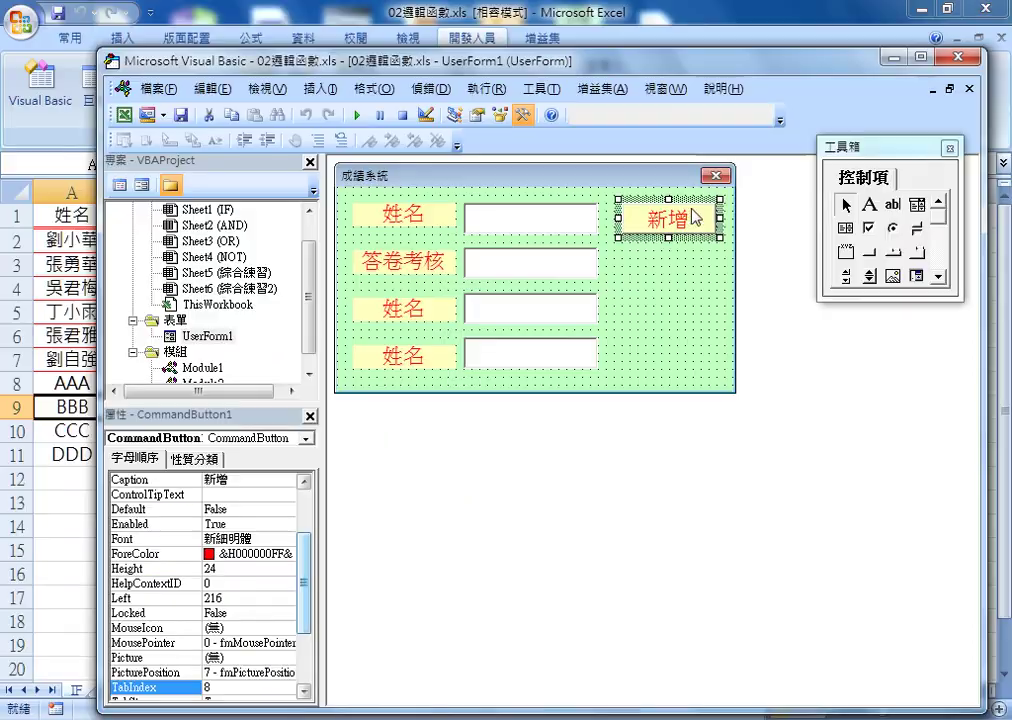
Open the 新增 button's code and paste the validation block under the '1 comment.
double_click(684, 230)
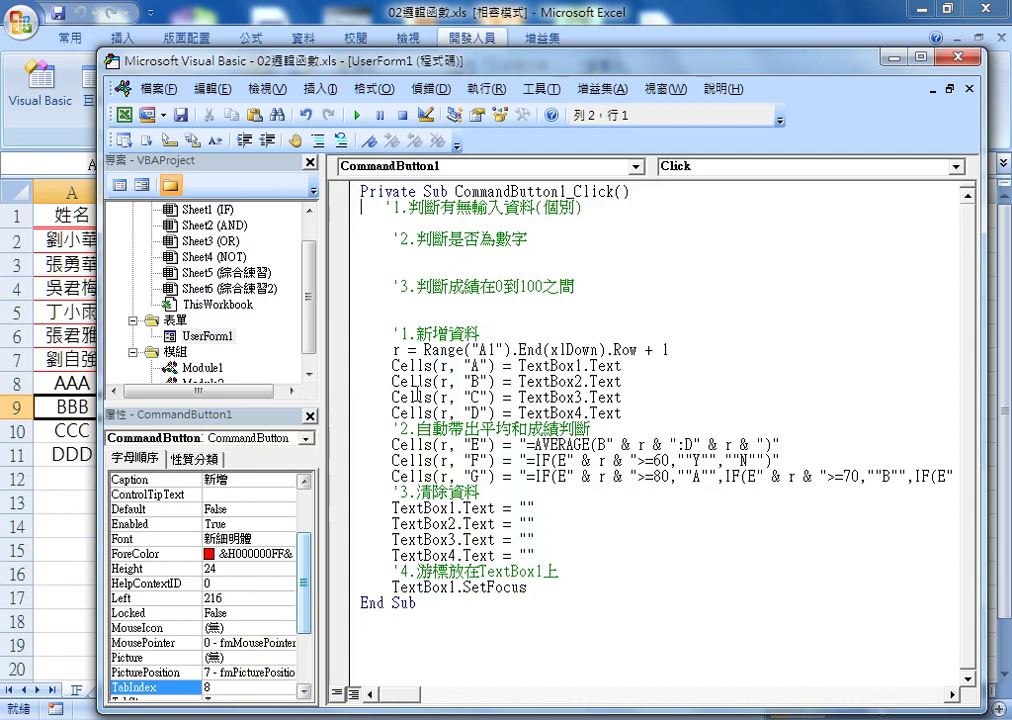
drag(560, 588, 330, 333)
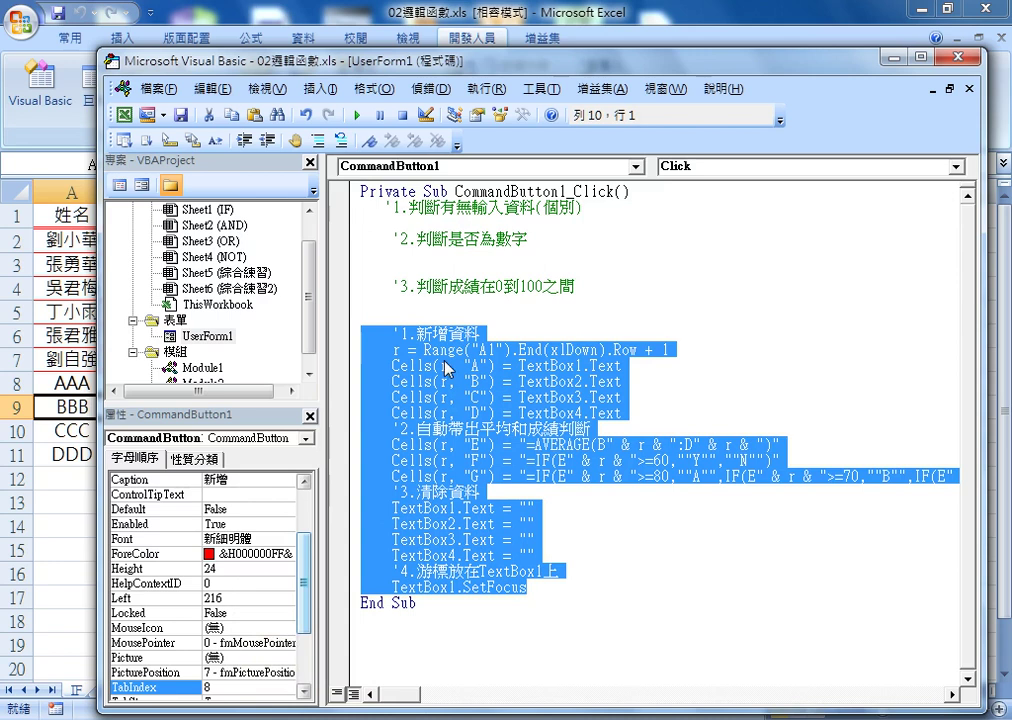
click(348, 224)
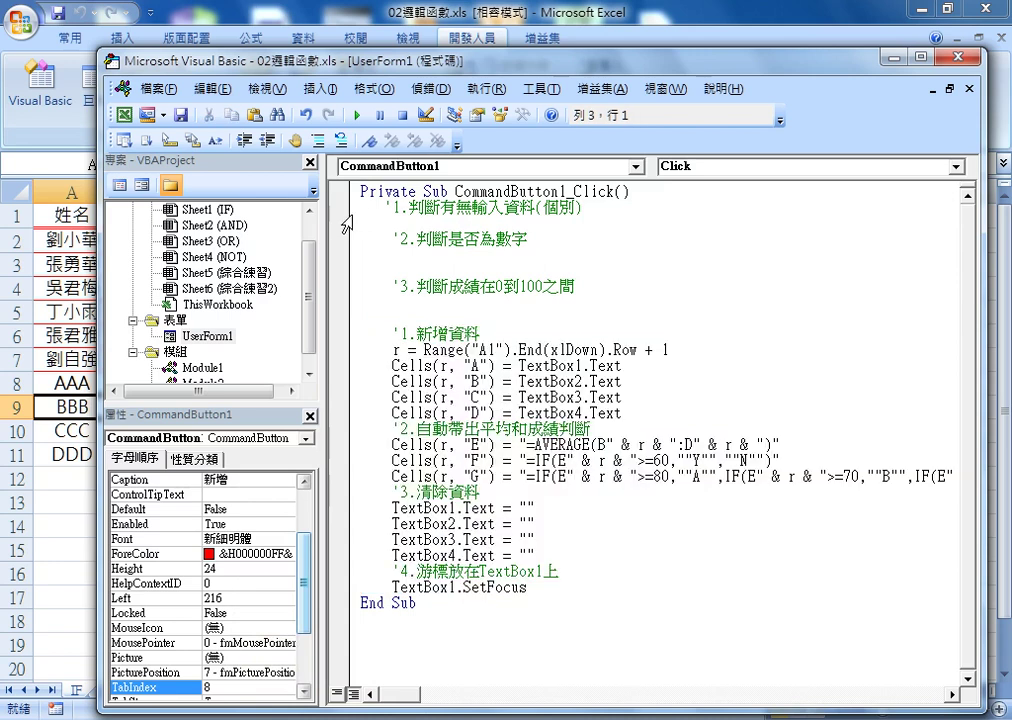
text(If TextBox1.Text = "" Then         MsgBox "請輸入姓名!!", vbCritical         TextBox1.SetFocus         Exit Sub     End If     If TextBox2.Text = "" Then         MsgBox "請輸入答卷考核!!", vbInformation         TextBox2.SetFocus         Exit Sub     End If     If TextBox3.Text = "" Then         MsgBox "請輸入操作考核!!", vbInformation         TextBox3.SetFocus         Exit Sub     End If     If TextBox4.Text = "" Then         MsgBox "請輸入面試考核!!", vbInformation         TextBox4.SetFocus         Exit Sub     End If)
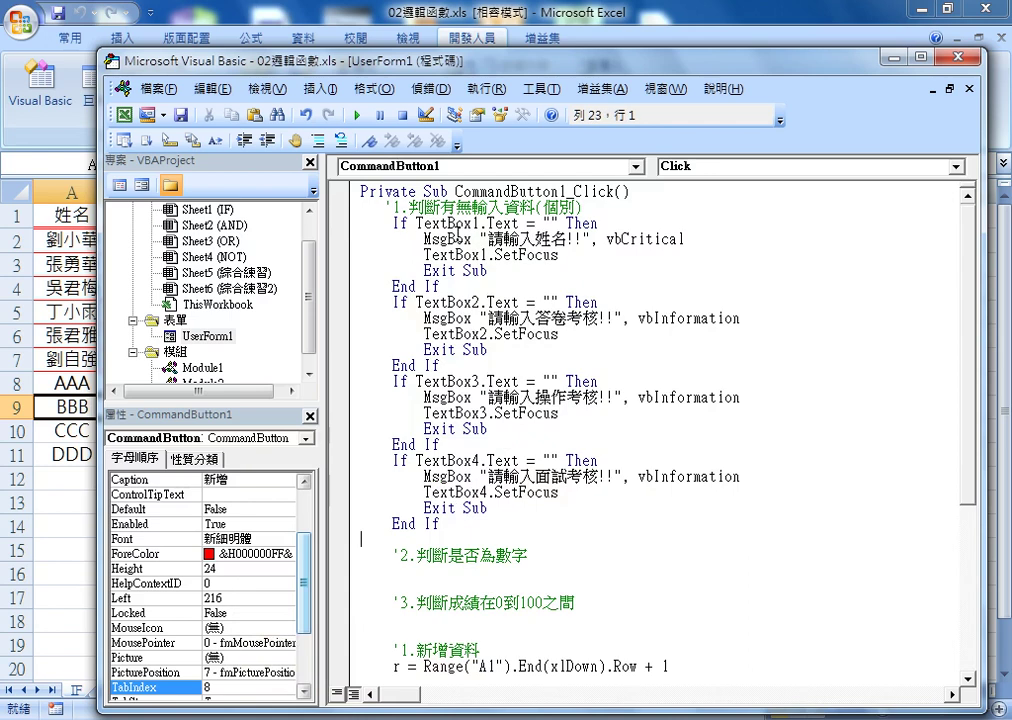
Run the form and submit it empty, then dismiss the missing-name warning.
click(355, 120)
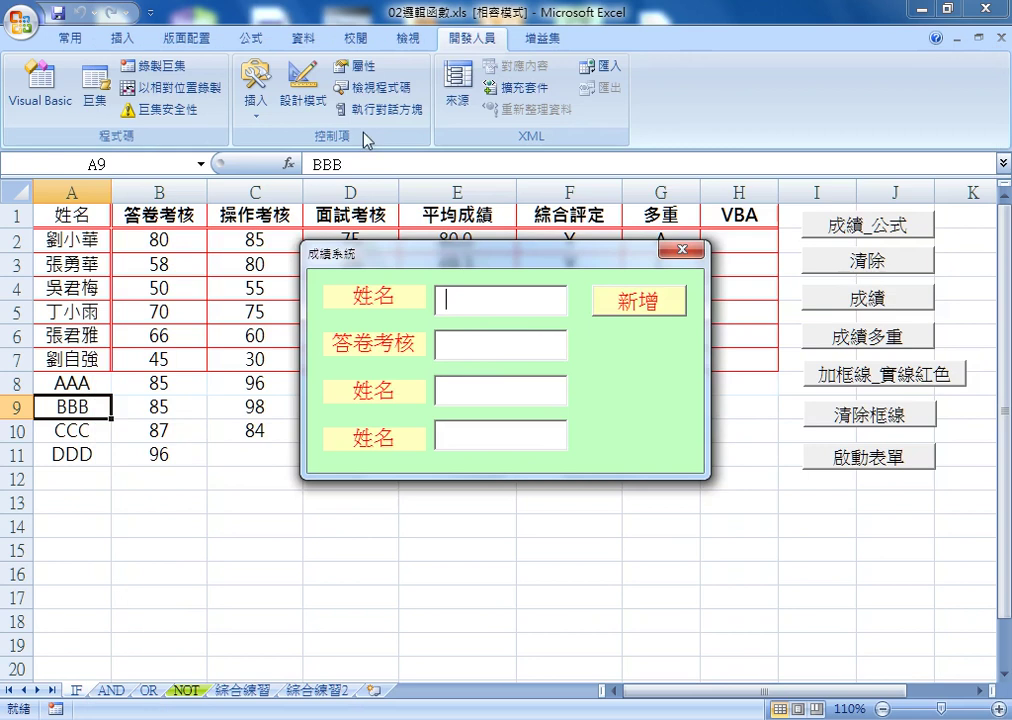
click(630, 302)
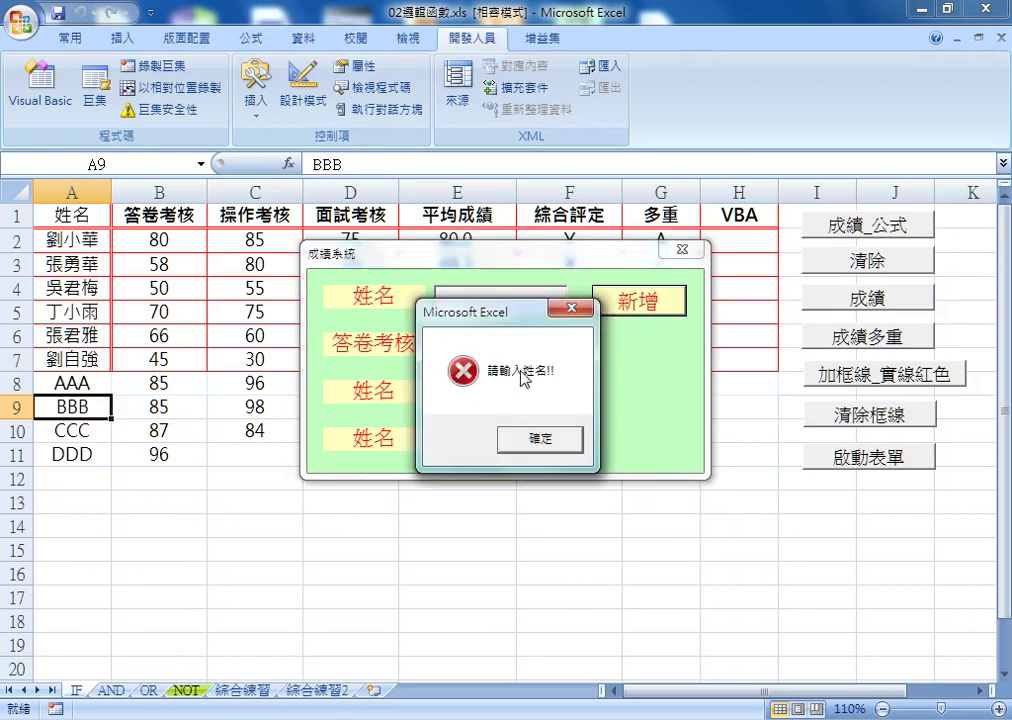
click(540, 438)
click(628, 298)
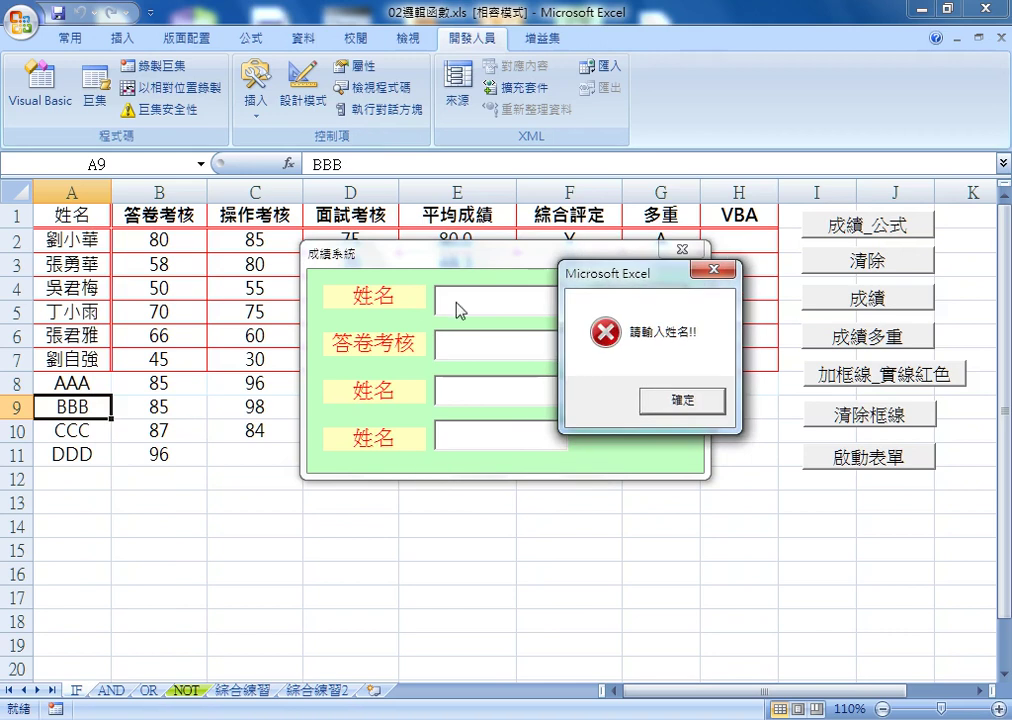
click(683, 400)
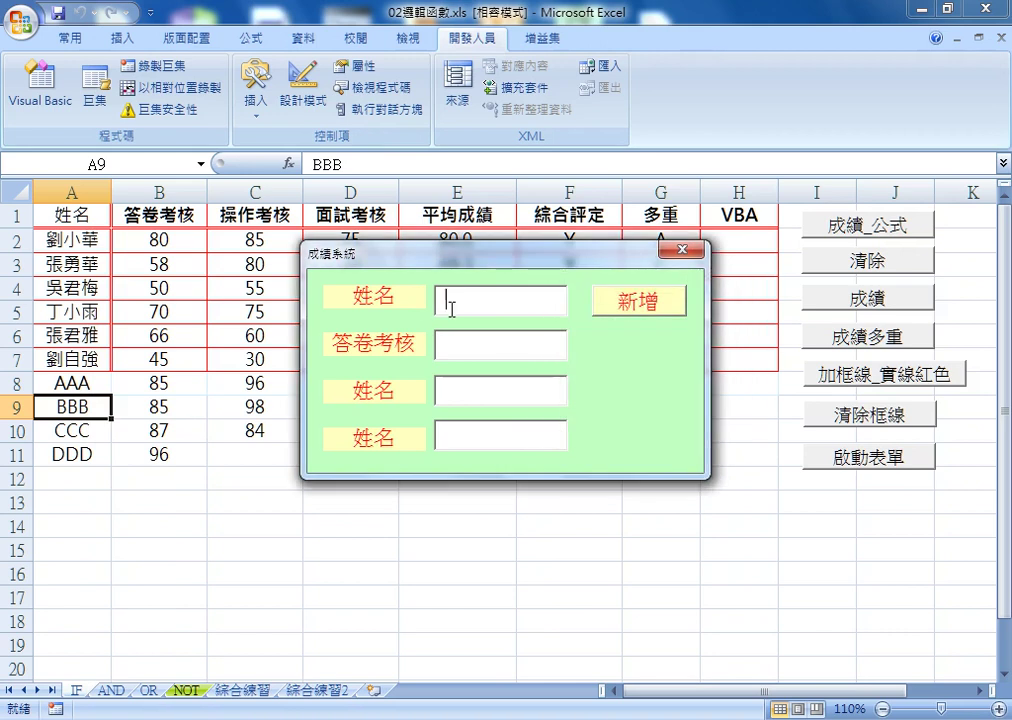
Enter the name EEE, submit, and dismiss the missing written-exam score warning.
text(EEE)
click(640, 303)
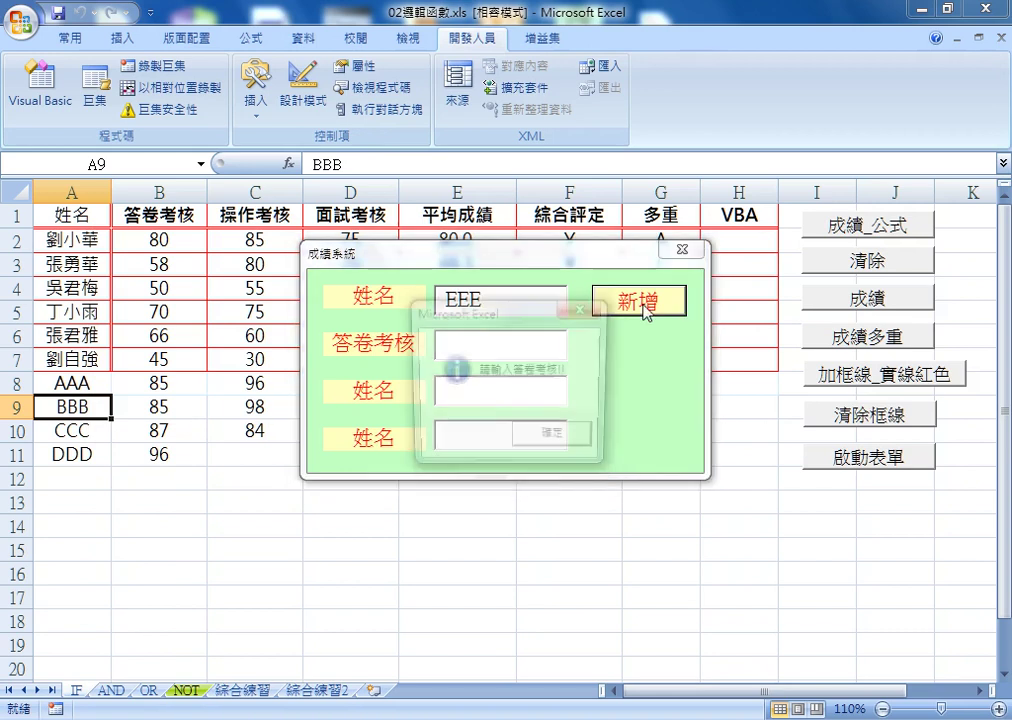
drag(486, 257, 676, 262)
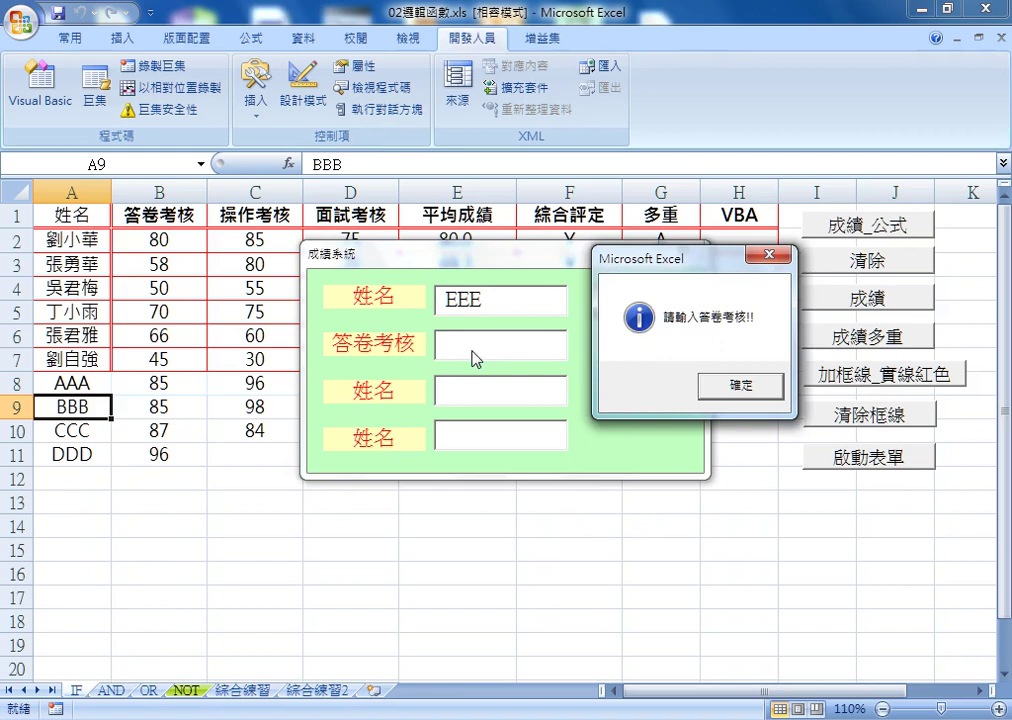
click(741, 388)
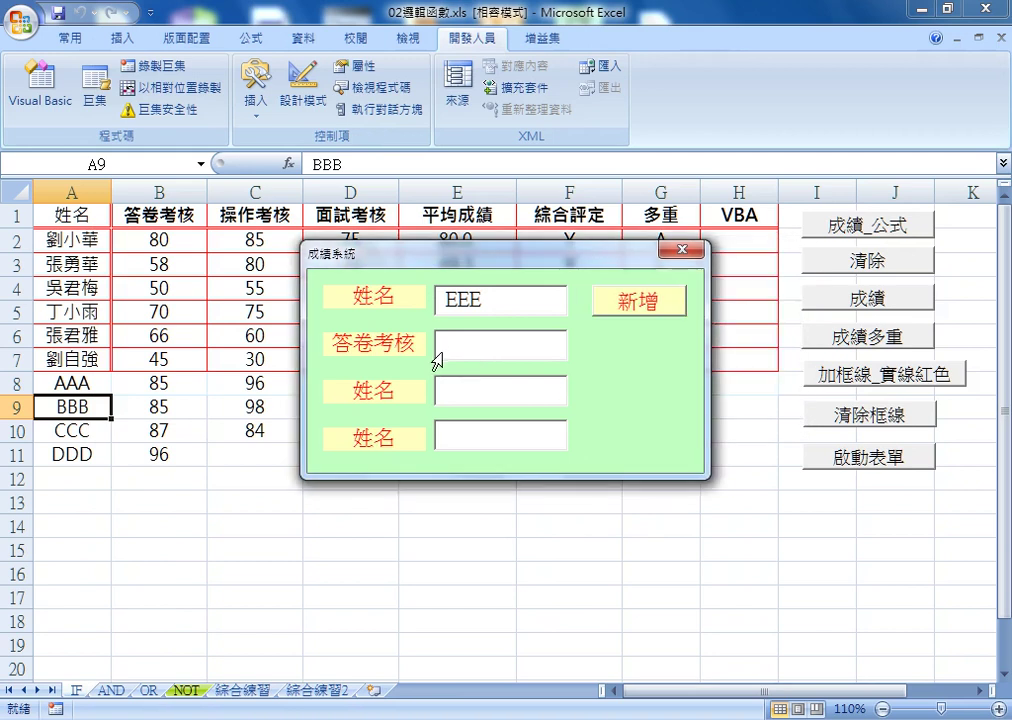
Enter scores 85 and 96, submit, and dismiss the missing interview score warning.
click(437, 358)
text(85)
key(Tab)
text(96)
click(657, 314)
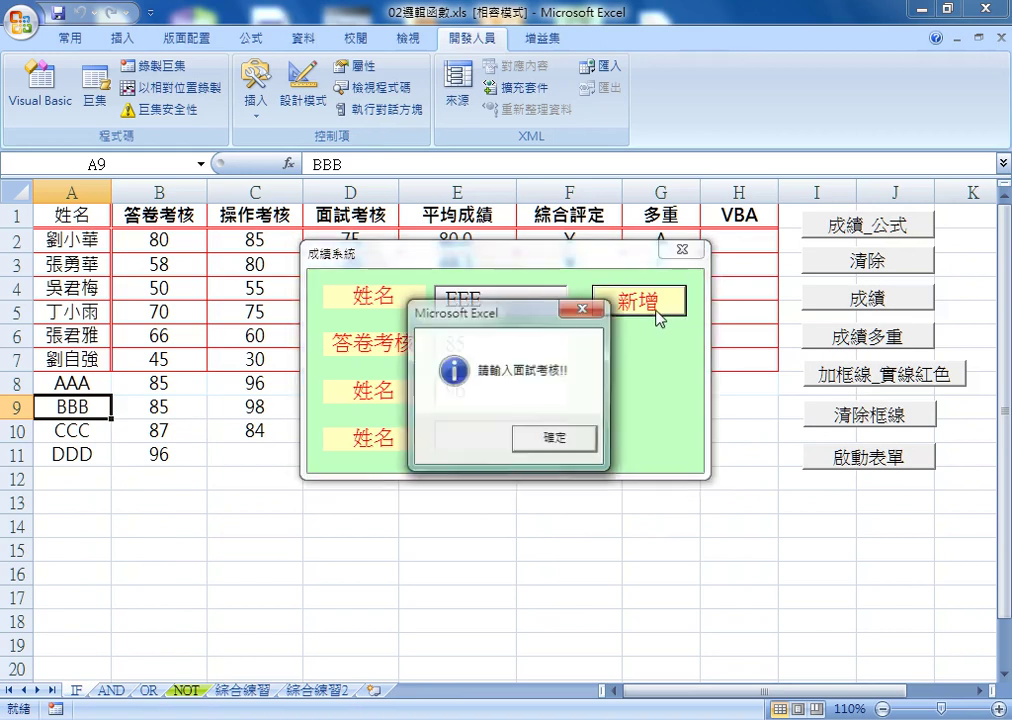
click(561, 443)
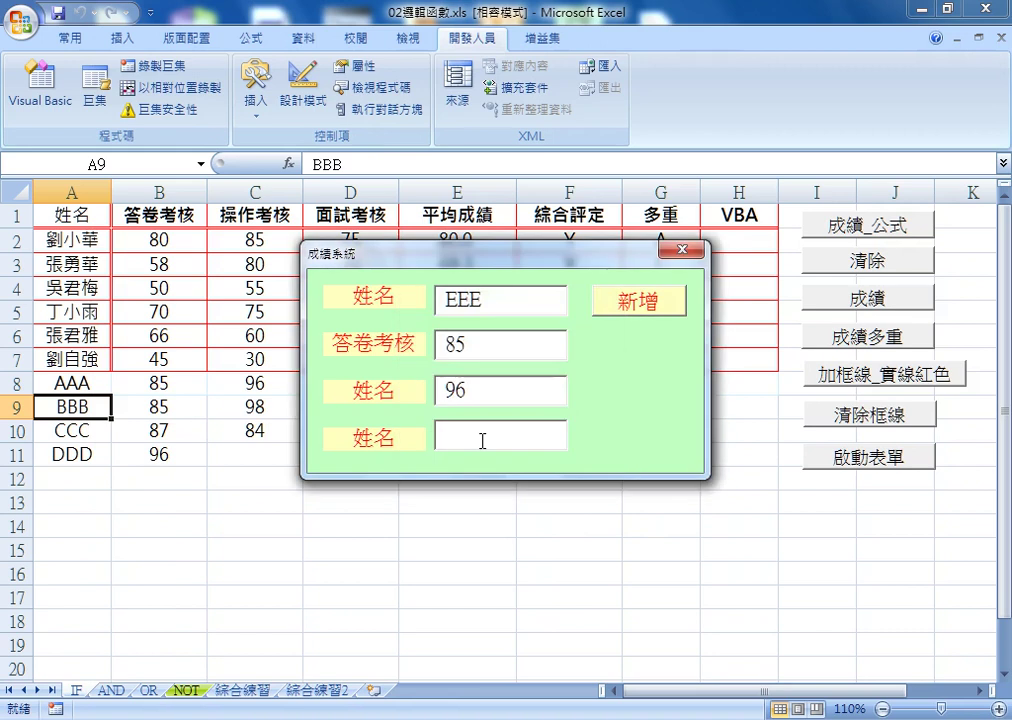
Close the form, open the 新增 code, and delete the TextBox2 to TextBox4 If blocks.
click(683, 249)
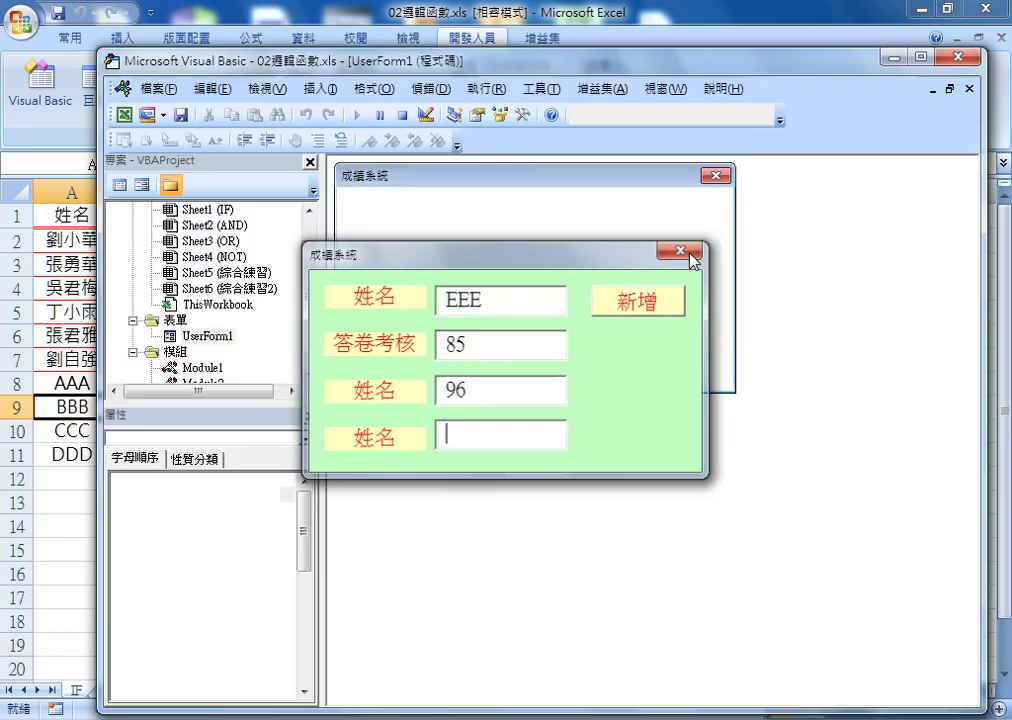
double_click(678, 220)
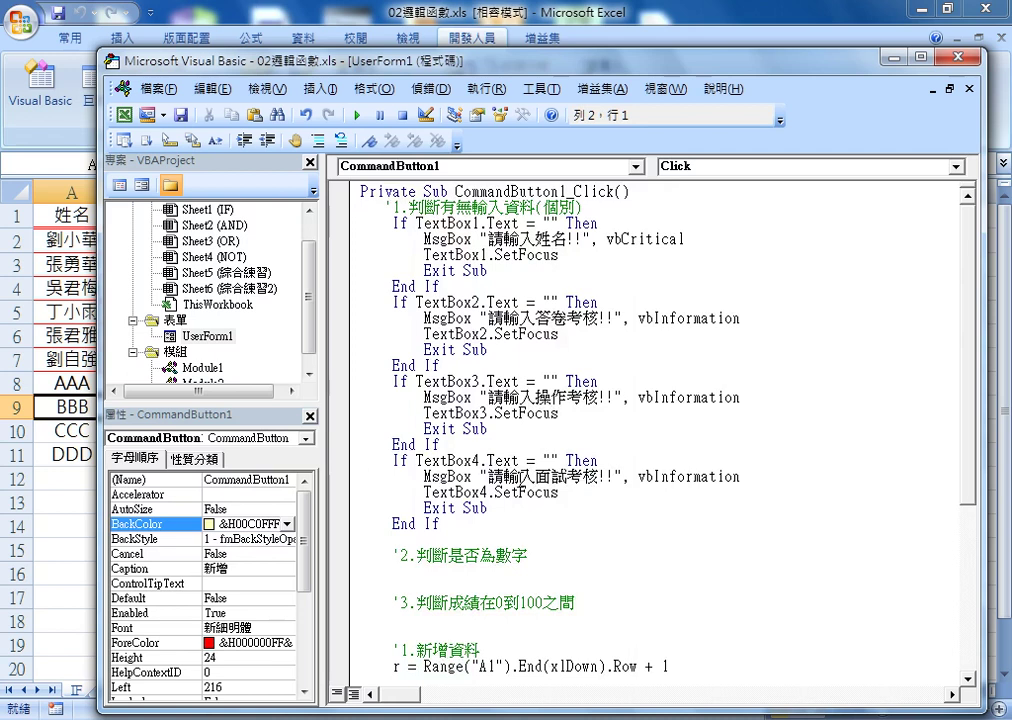
scroll(458, 572, down, 2)
scroll(458, 572, down, 1)
drag(452, 485, 313, 143)
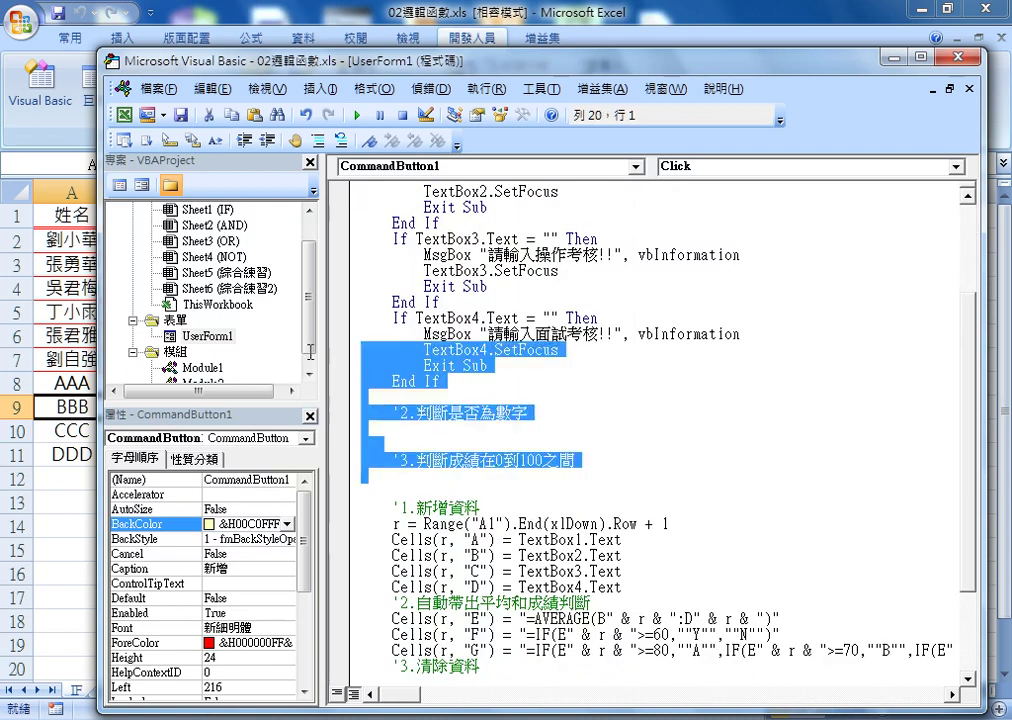
click(357, 281)
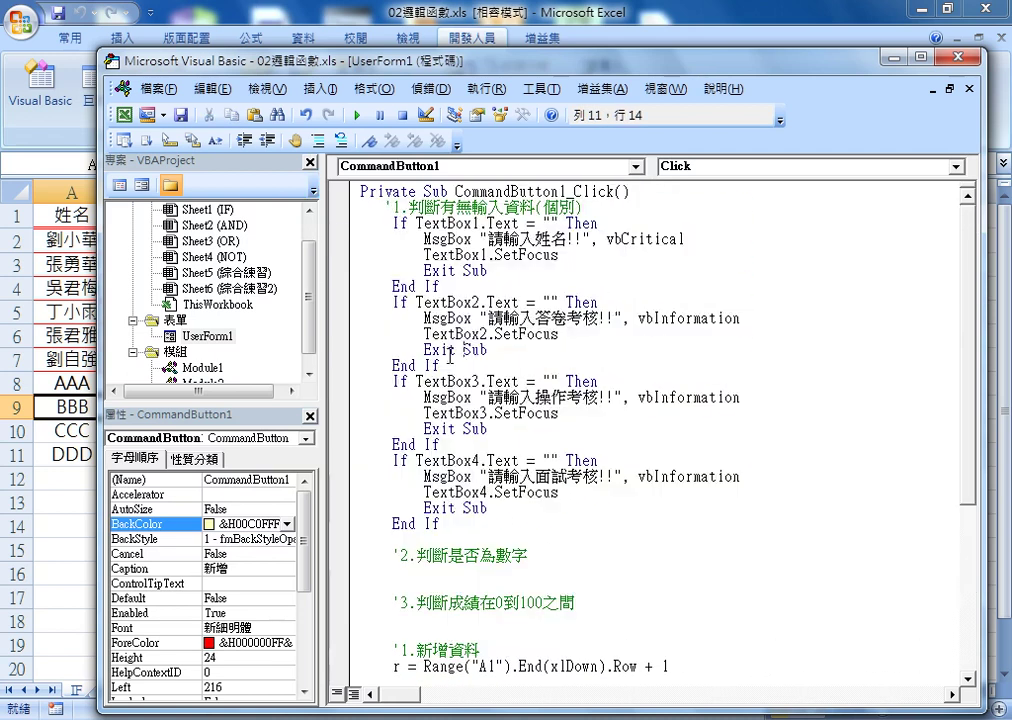
drag(440, 524, 330, 315)
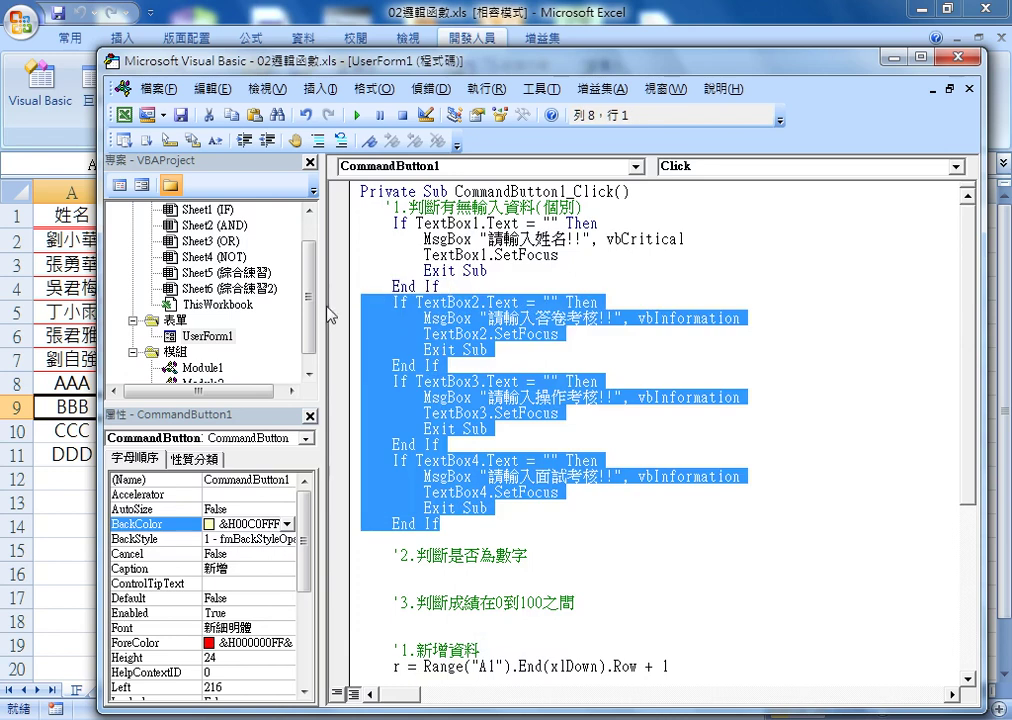
key(Delete)
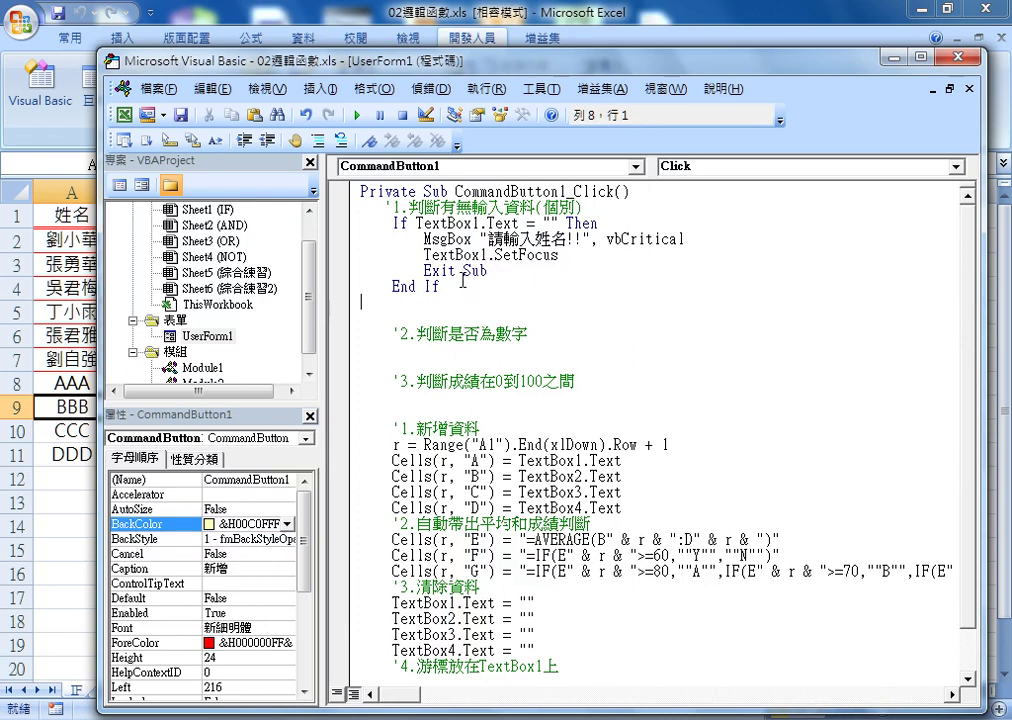
Delete the pasted code from Then through End If, keeping only the TextBox1 If line.
drag(444, 288, 416, 223)
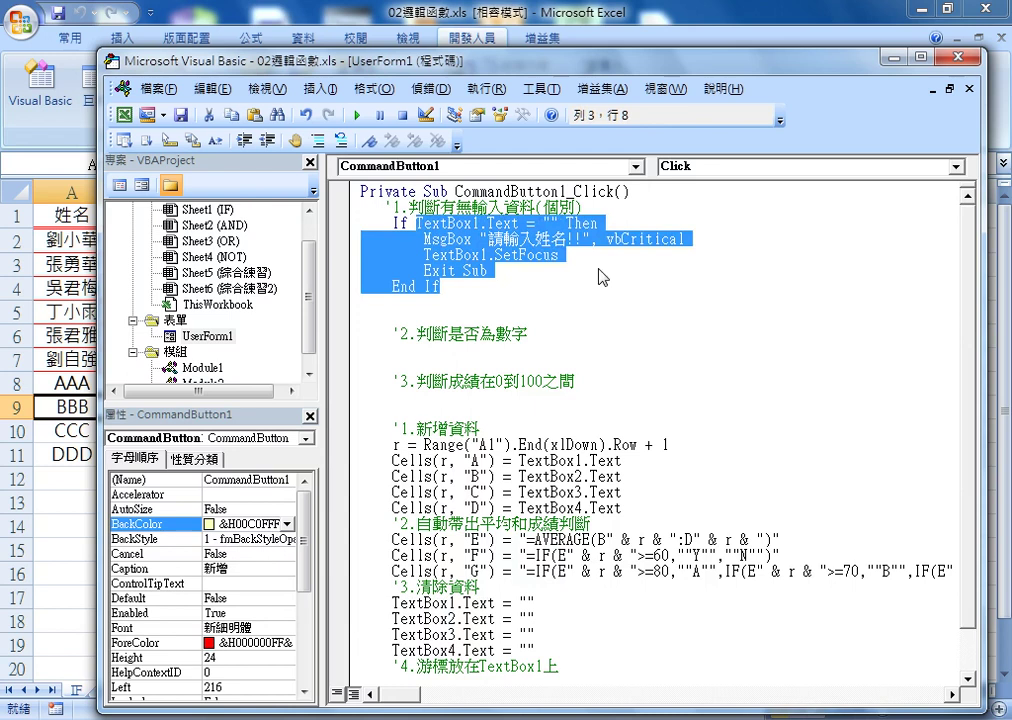
drag(486, 286, 566, 223)
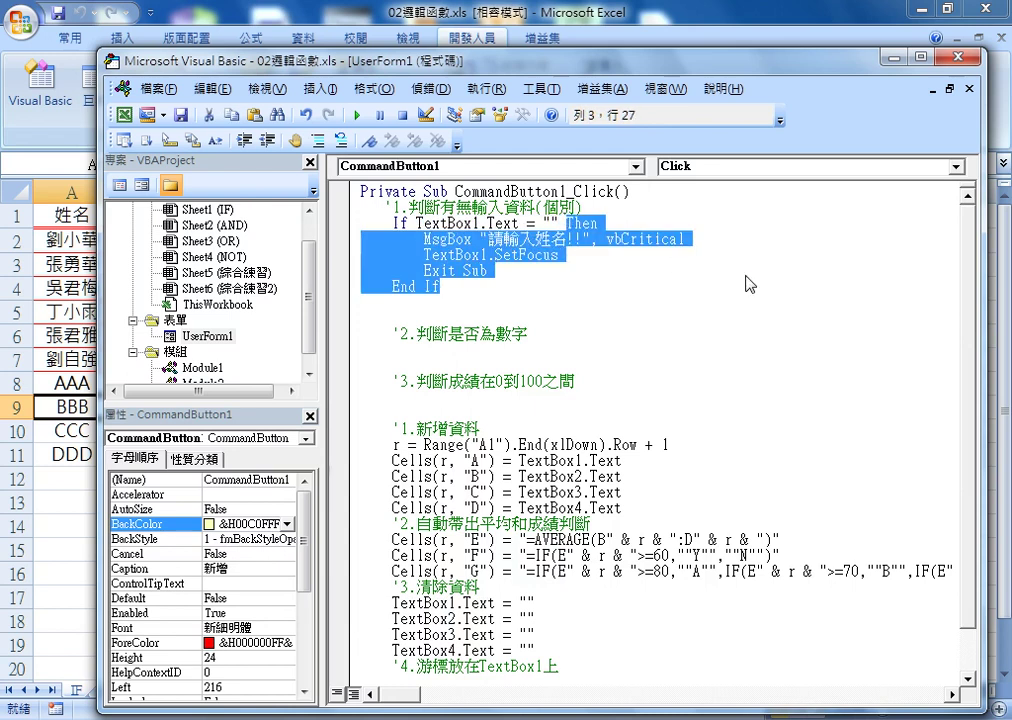
key(Delete)
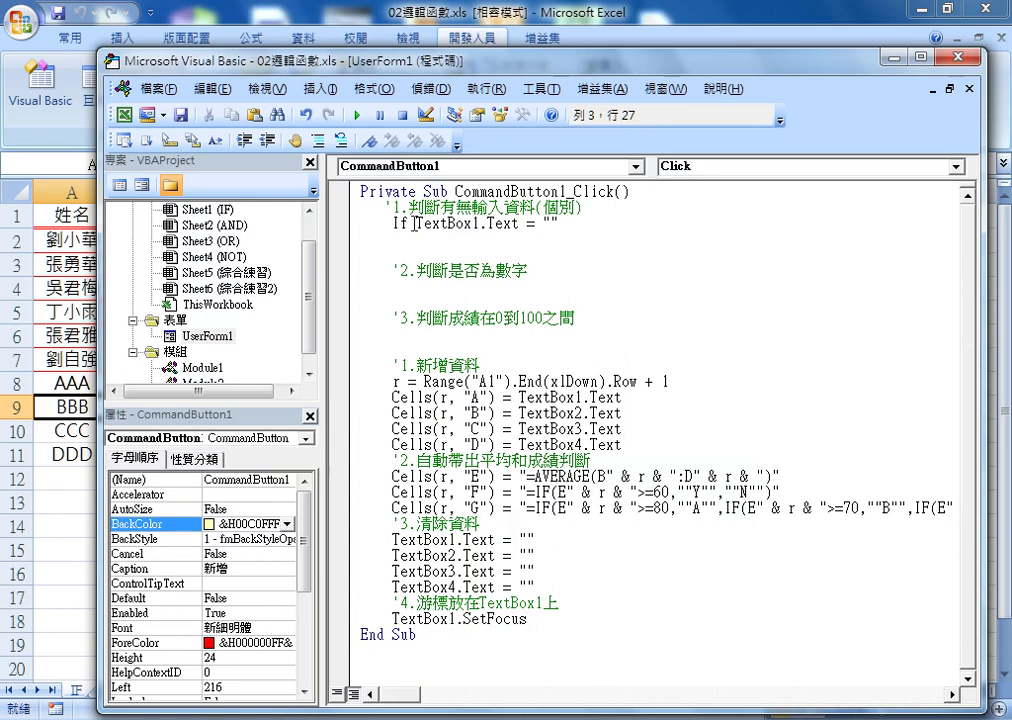
double_click(479, 223)
drag(479, 223, 555, 226)
click(573, 224)
Complete the block with Then, End If and an inner msgbox "", then select 請輸入姓名!! in the reference.
text(th)
text(en)
key(Return)
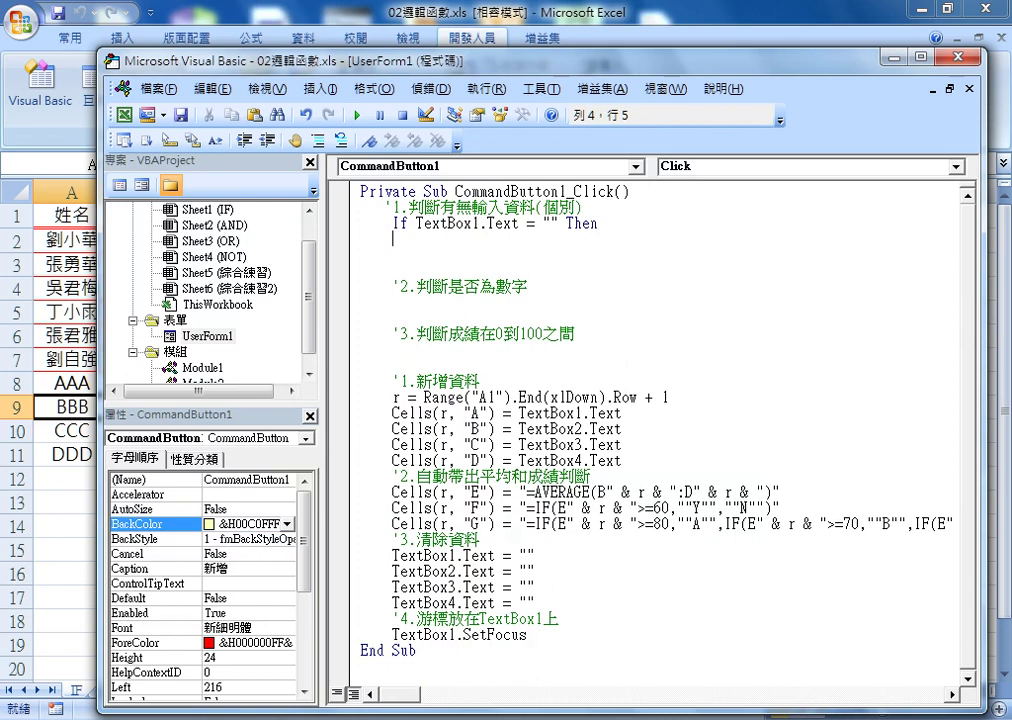
key(Return)
text(en)
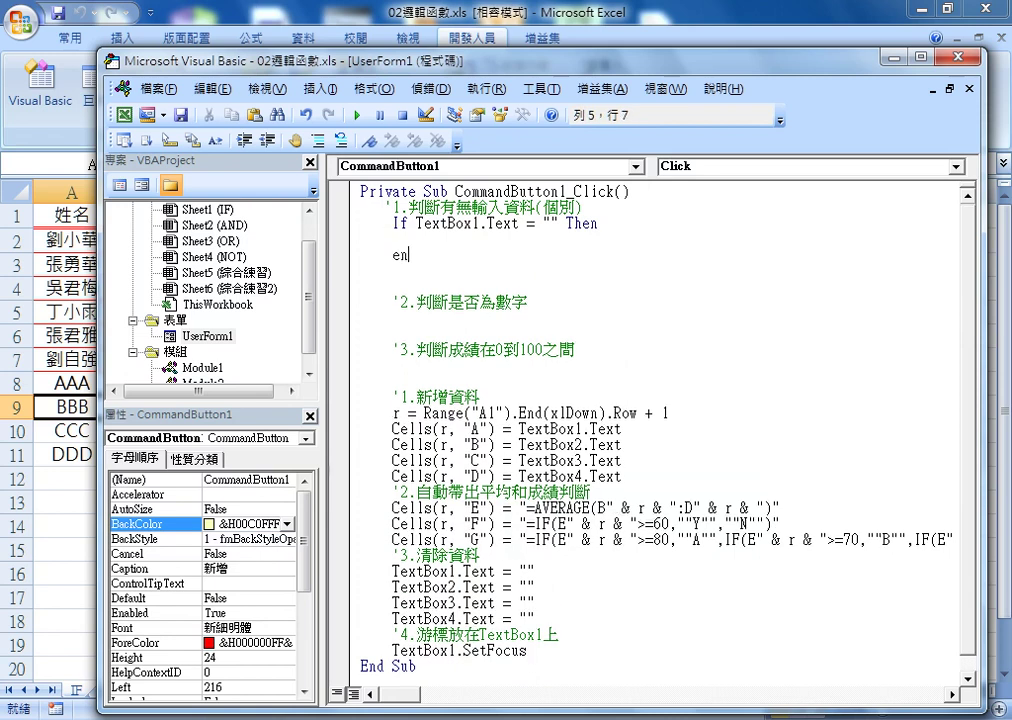
text(d if)
key(Up)
text(m)
text(sg)
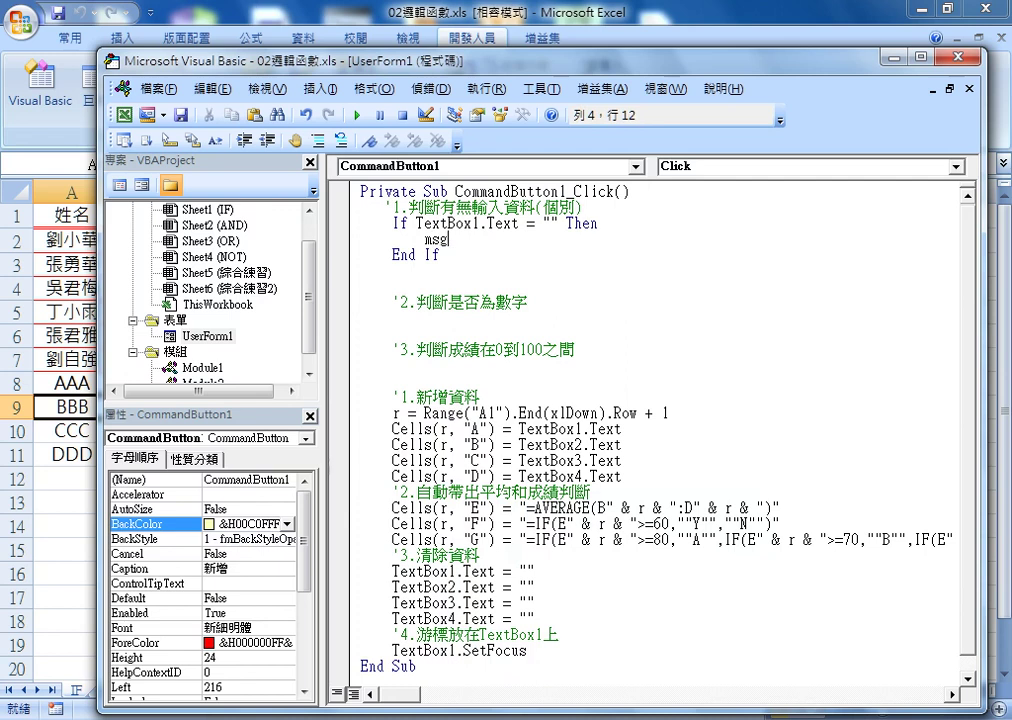
text(bo)
text(x)
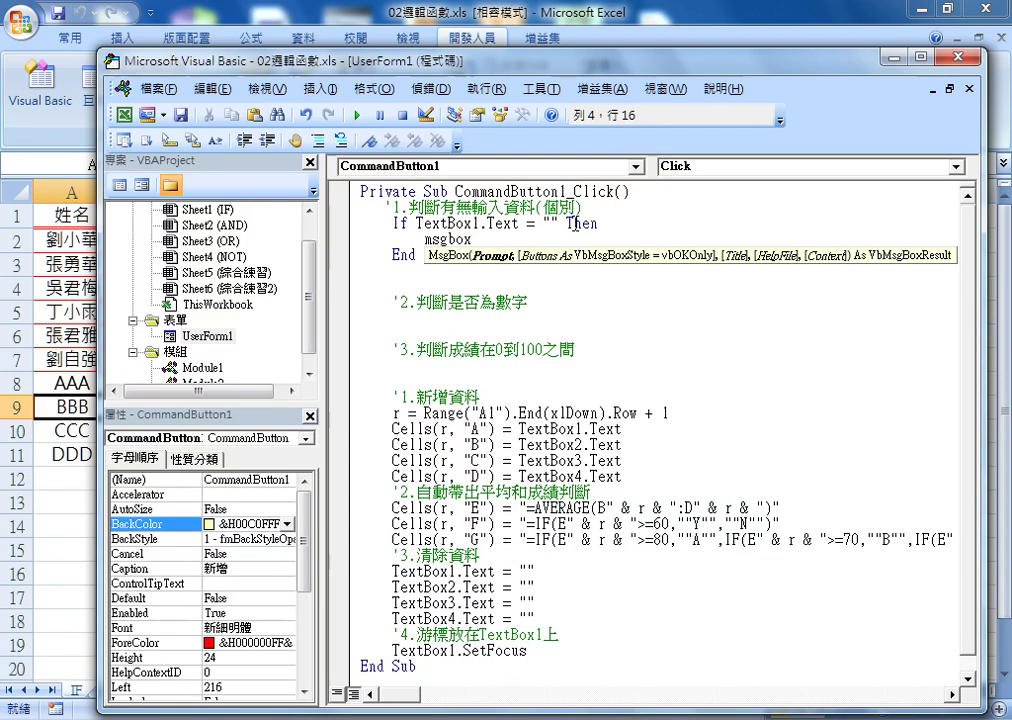
text( "")
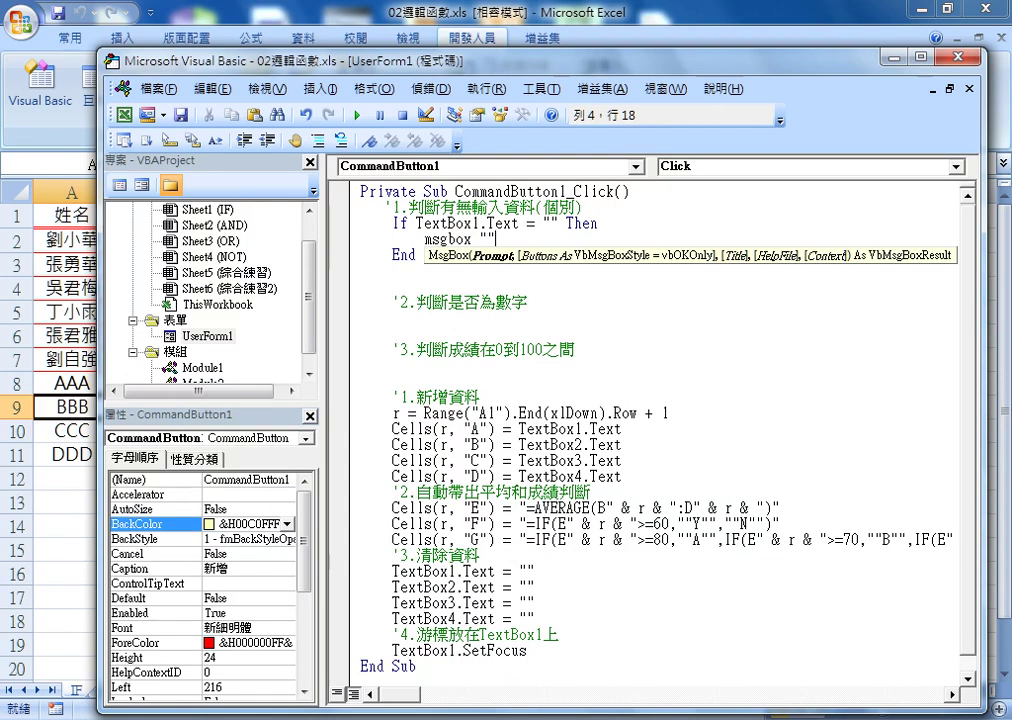
key(Left)
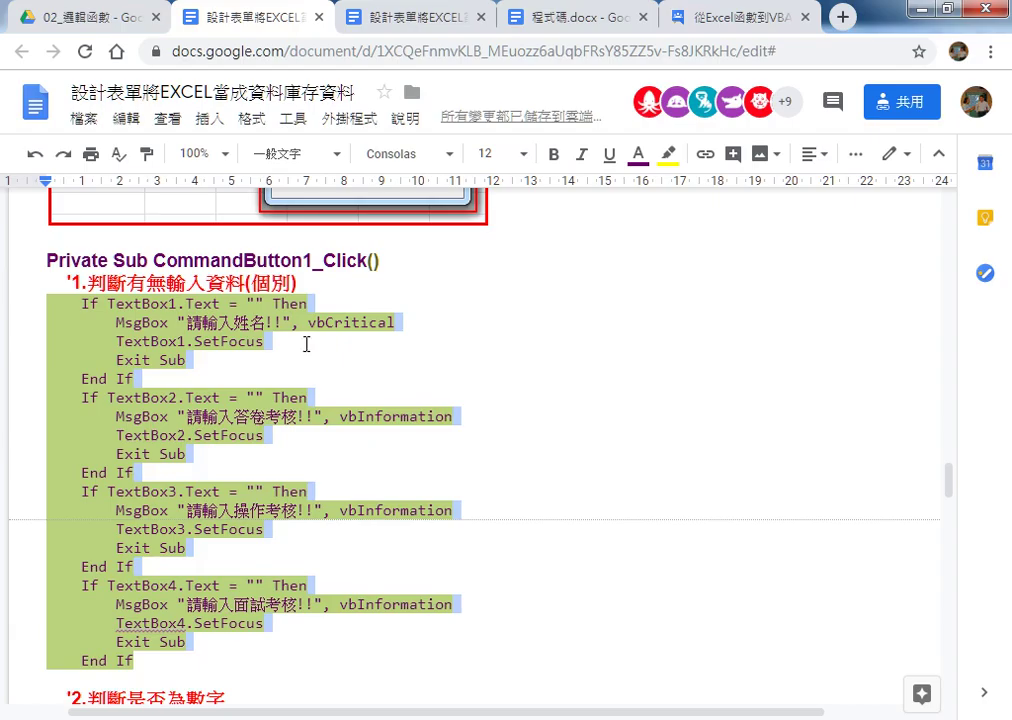
click(306, 344)
drag(178, 322, 291, 322)
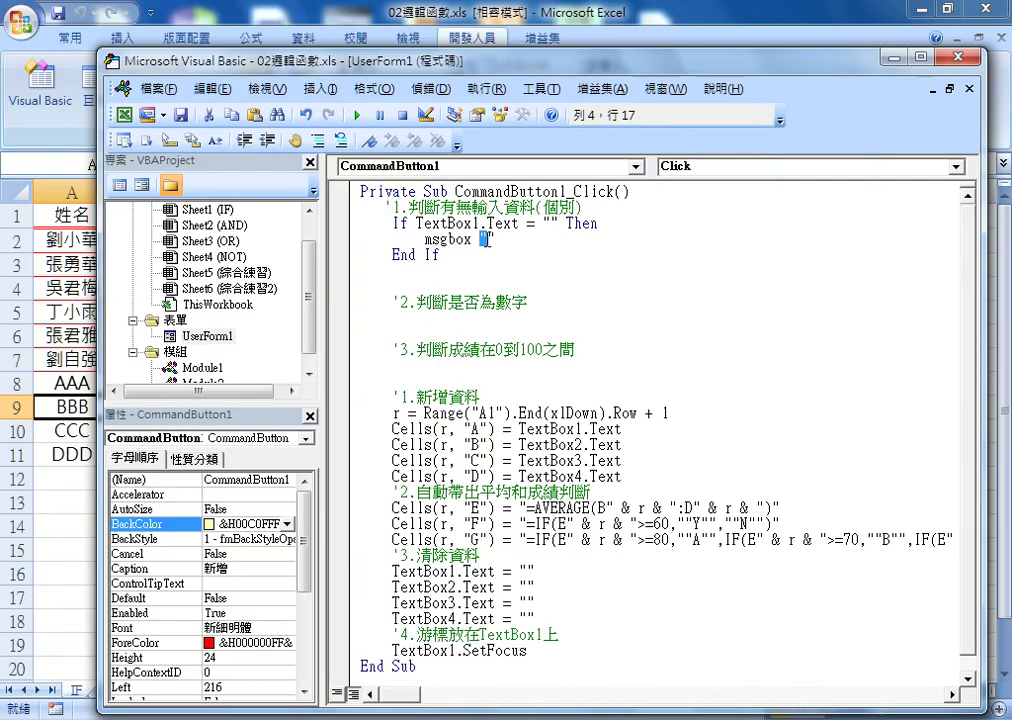
Paste 請輸入姓名!! into the msgbox quotes and add vbCritical as its style.
text("請輸入姓名!!")
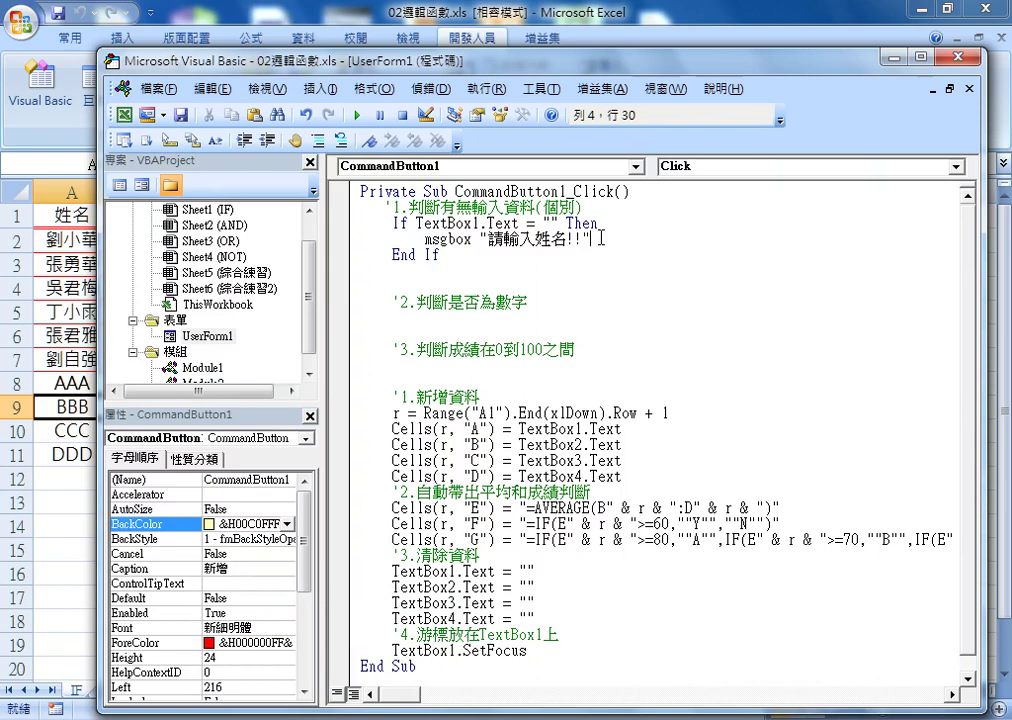
text(,)
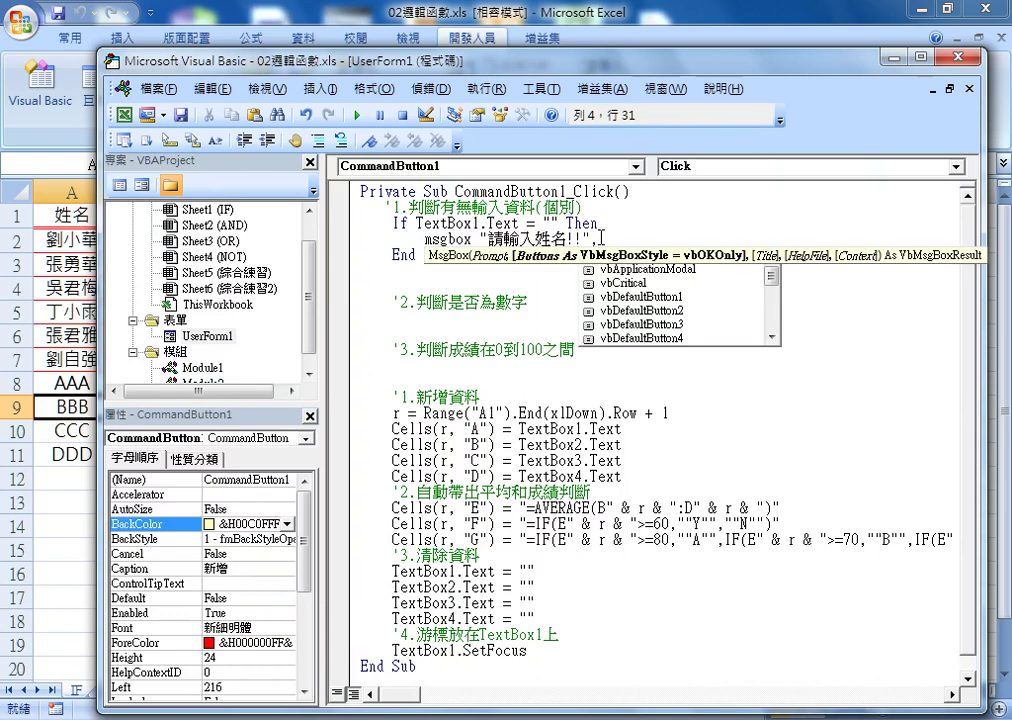
click(633, 284)
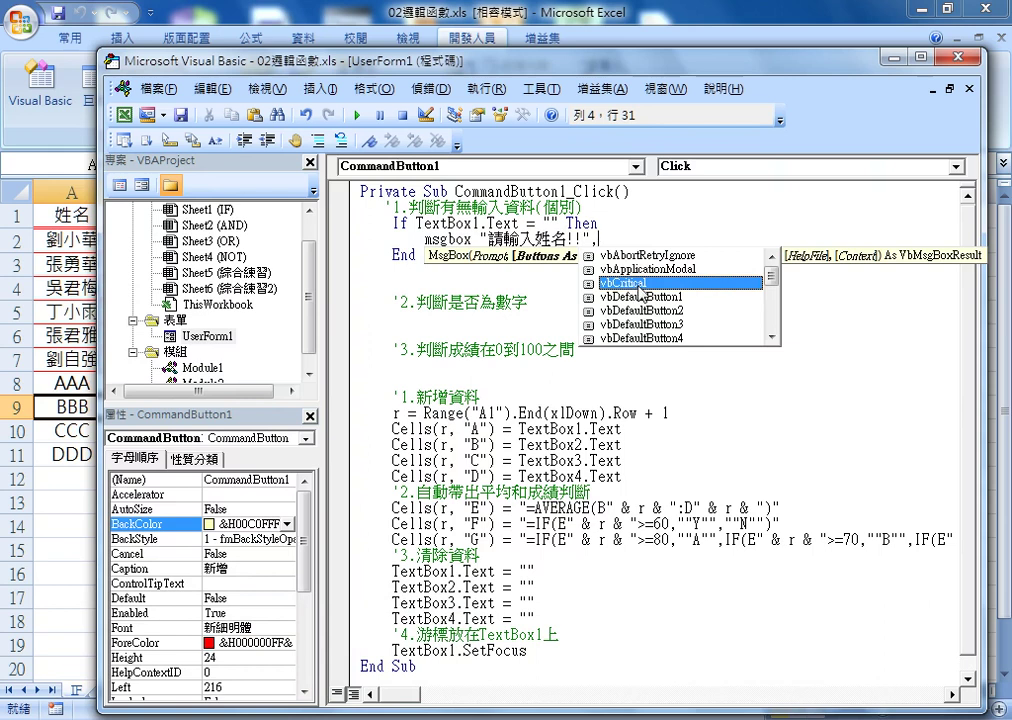
drag(772, 277, 771, 285)
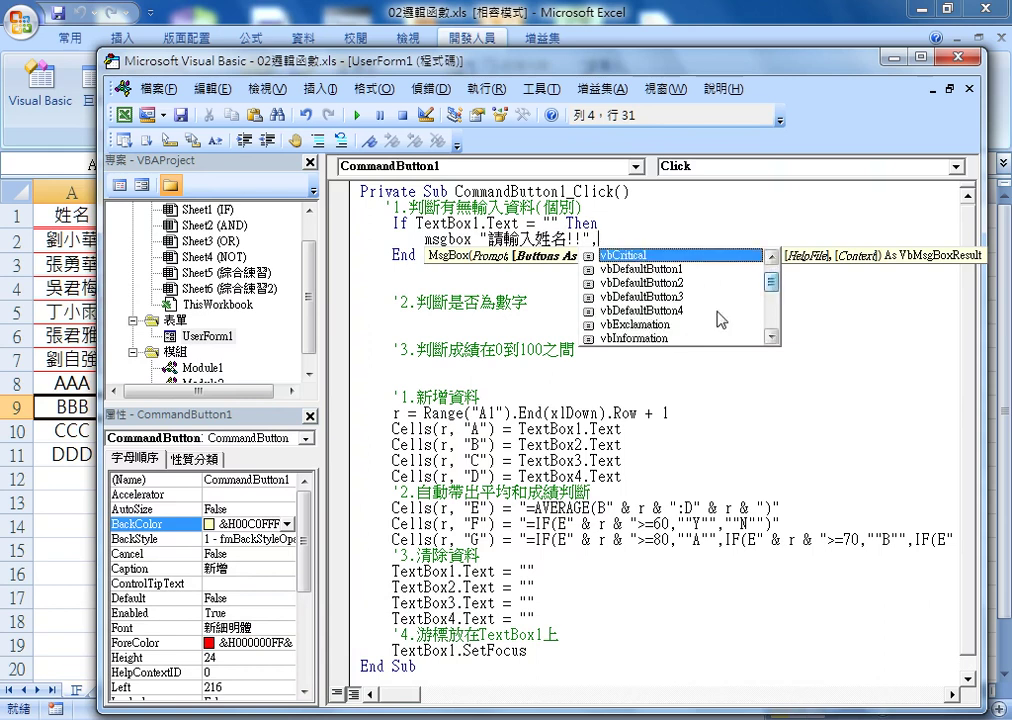
click(642, 339)
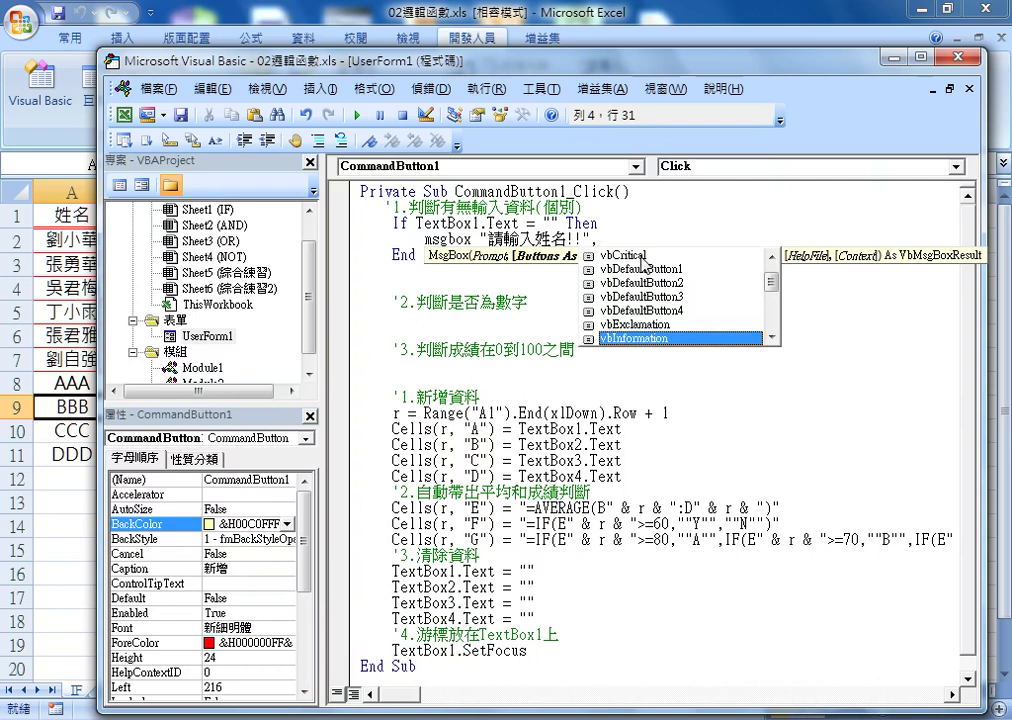
double_click(643, 265)
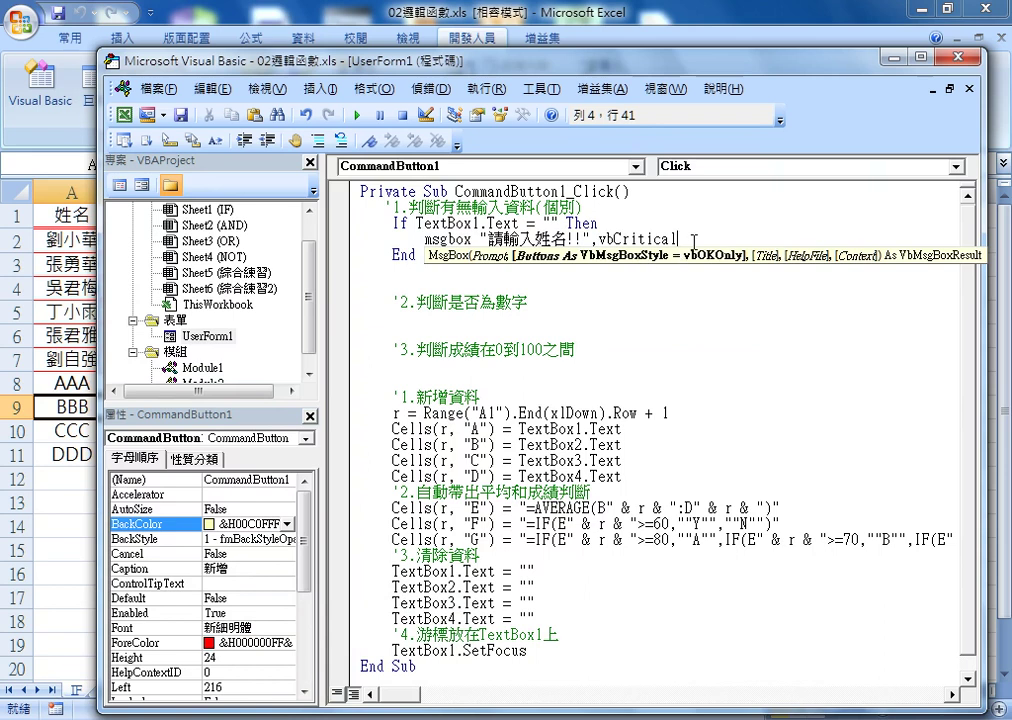
key(Return)
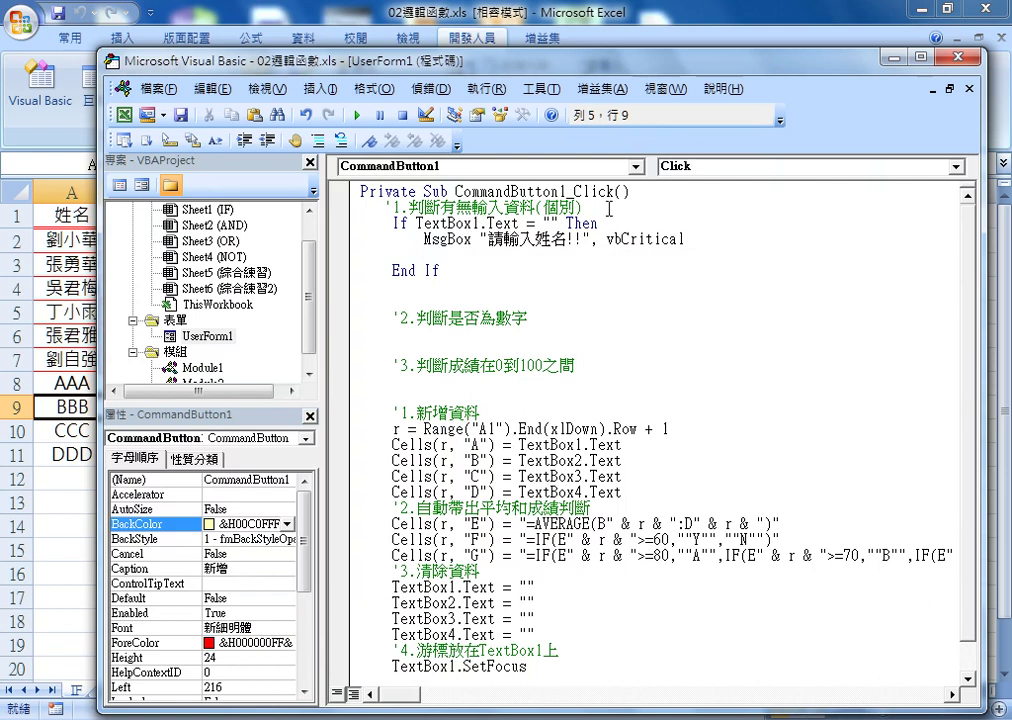
Add a TextBox1.SetFocus line to the empty-name check in the VBA code.
mouse_move(416, 224)
mouse_down()
mouse_move(470, 224)
mouse_move(468, 258)
mouse_up()
text(TextBox1)
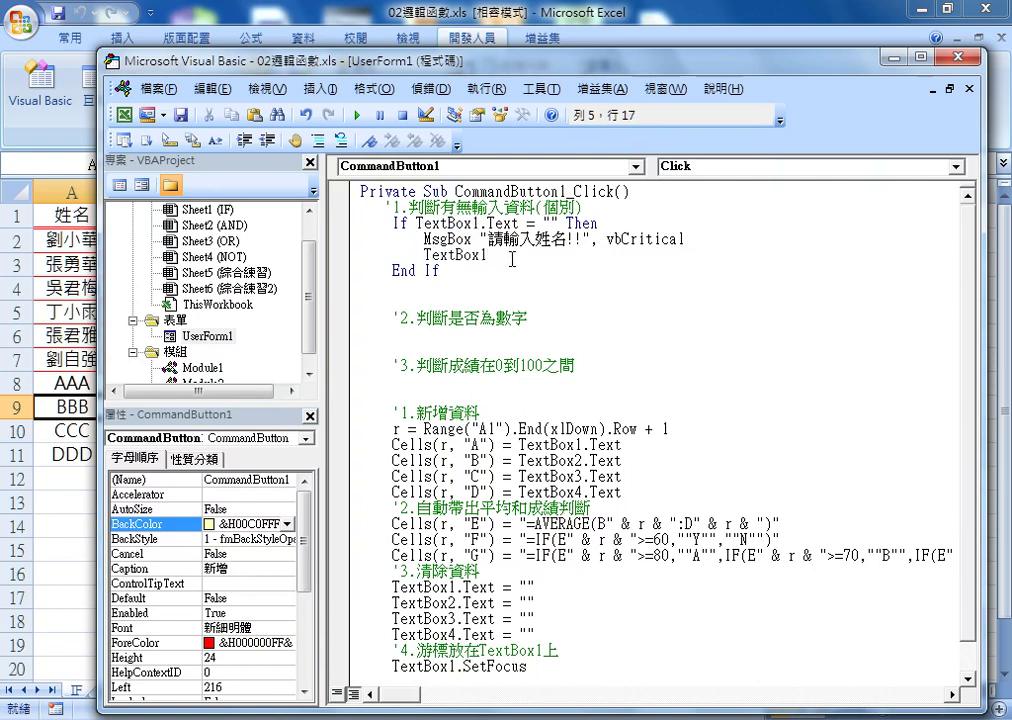
text(.)
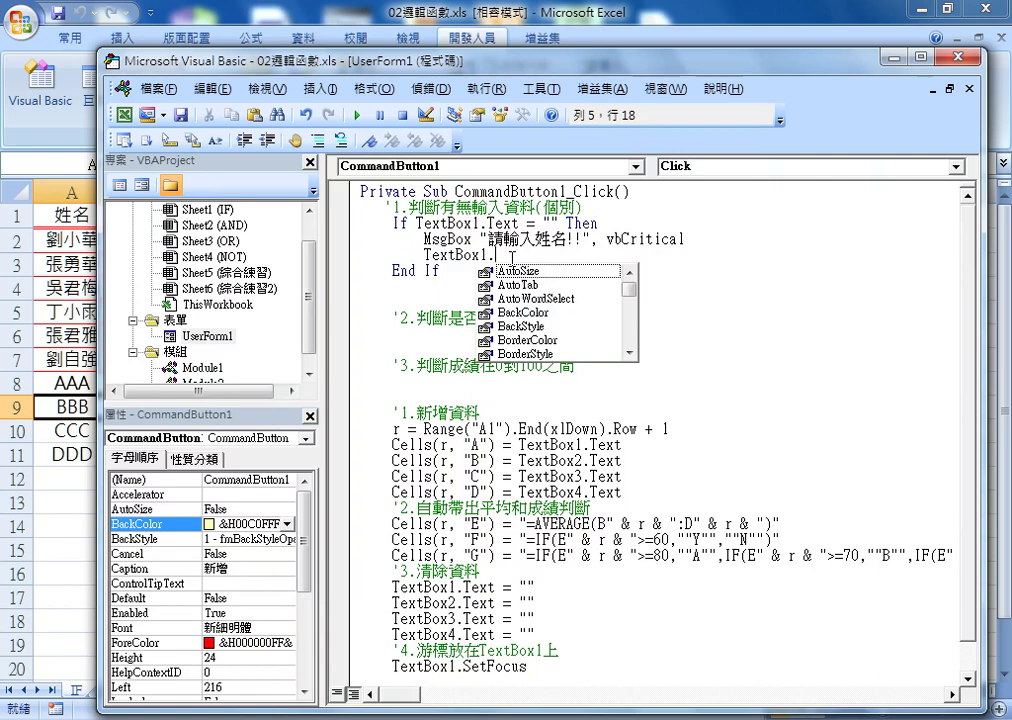
text(set)
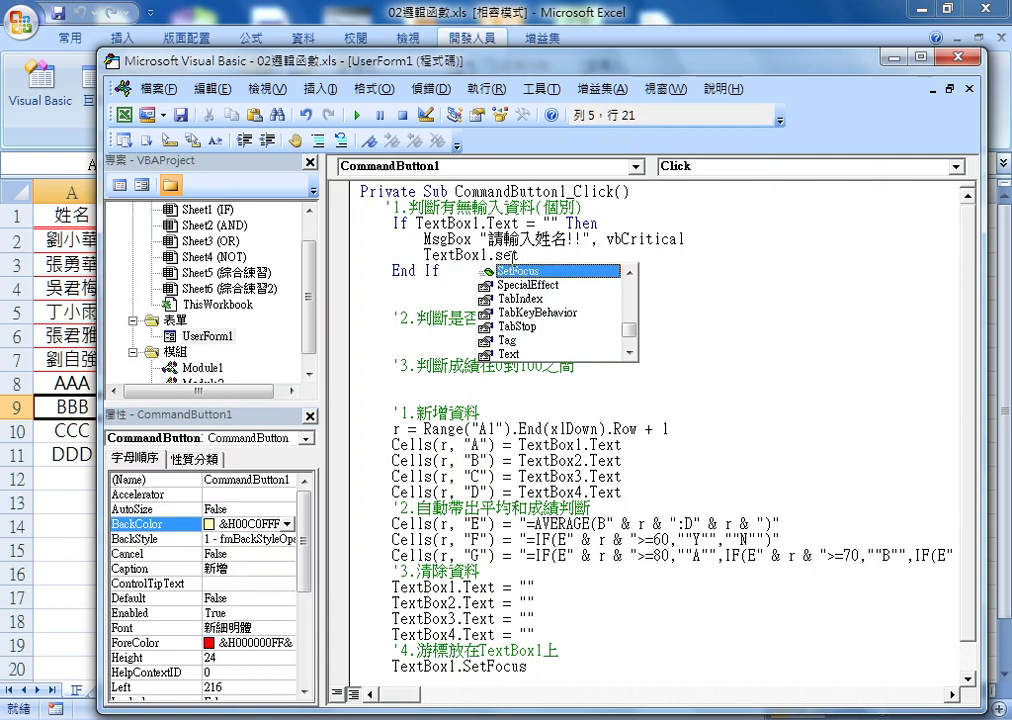
key(Tab)
key(Return)
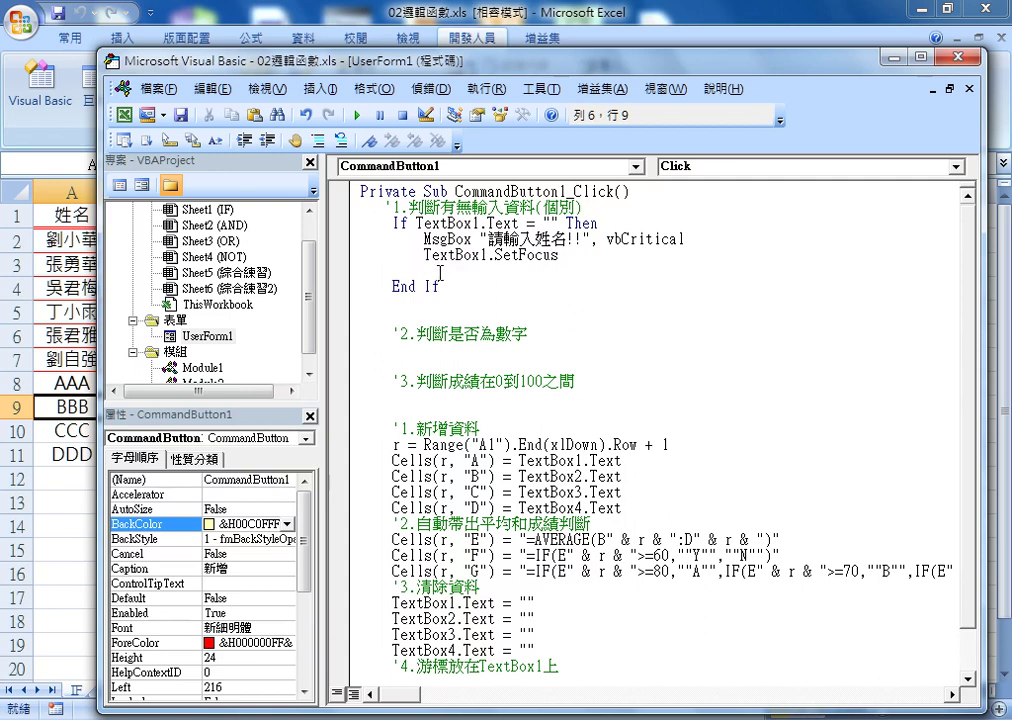
Add an Exit Sub line below SetFocus, then return to the Google Docs reference code.
text(exit )
text(su)
text(b)
click(486, 408)
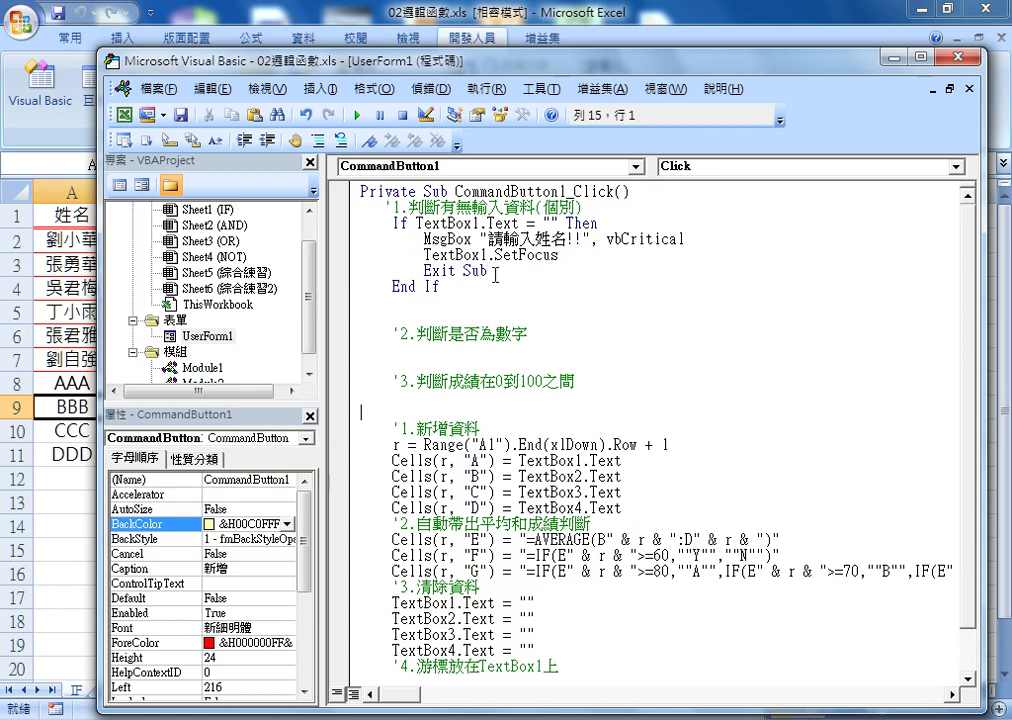
drag(488, 270, 424, 270)
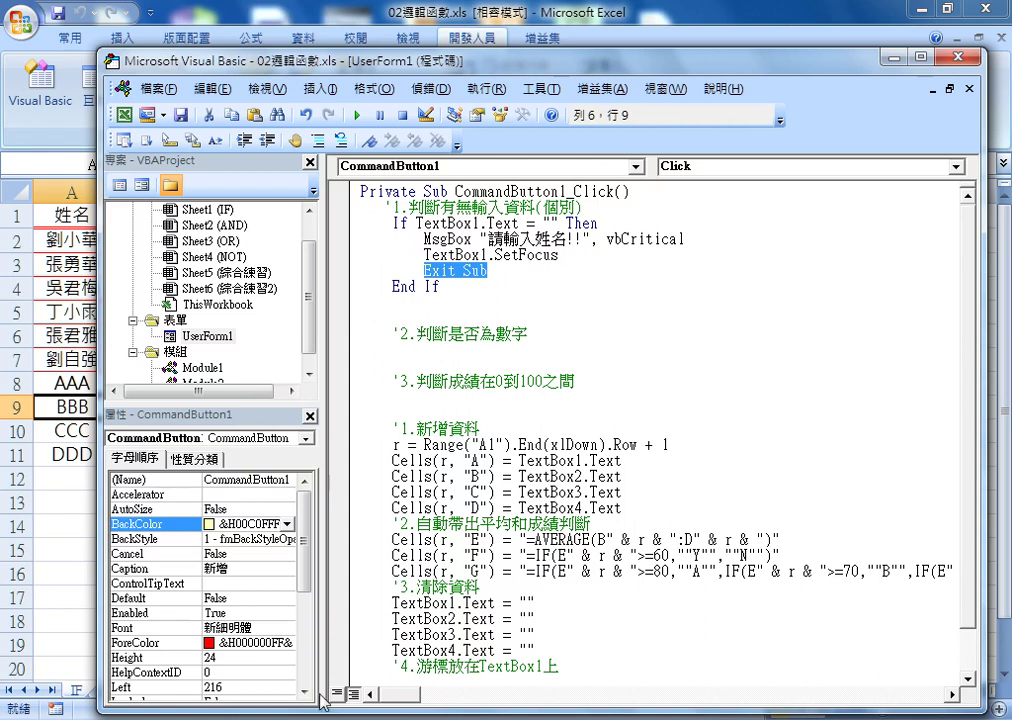
key(alt+Tab)
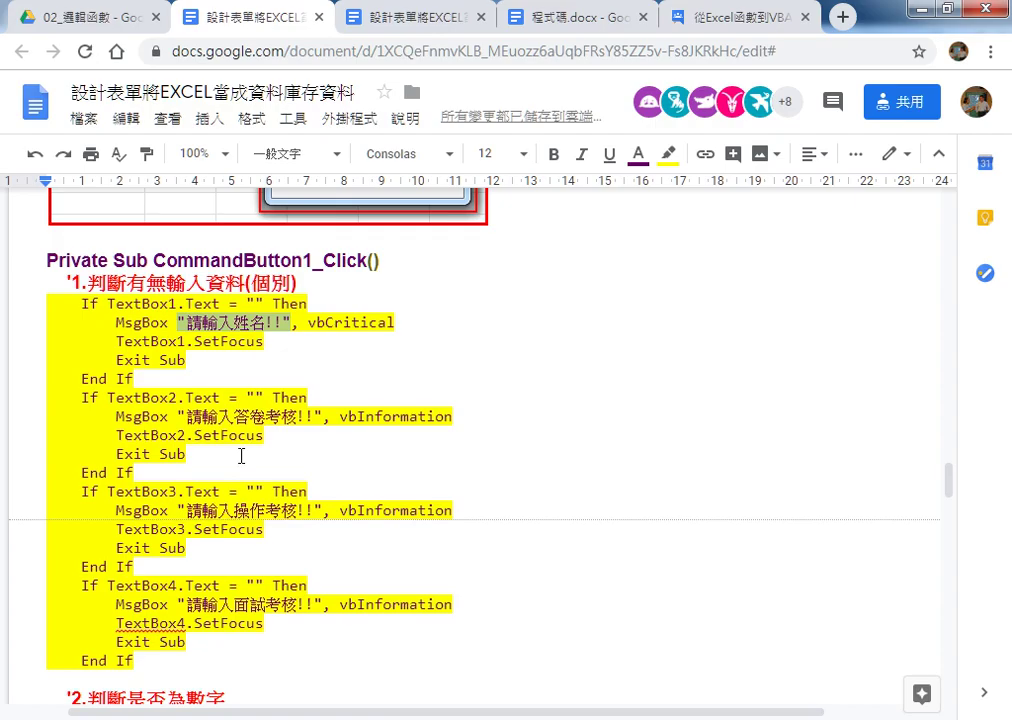
Select the TextBox2 through TextBox4 empty-field checks in the Google Docs reference code.
click(158, 322)
click(150, 360)
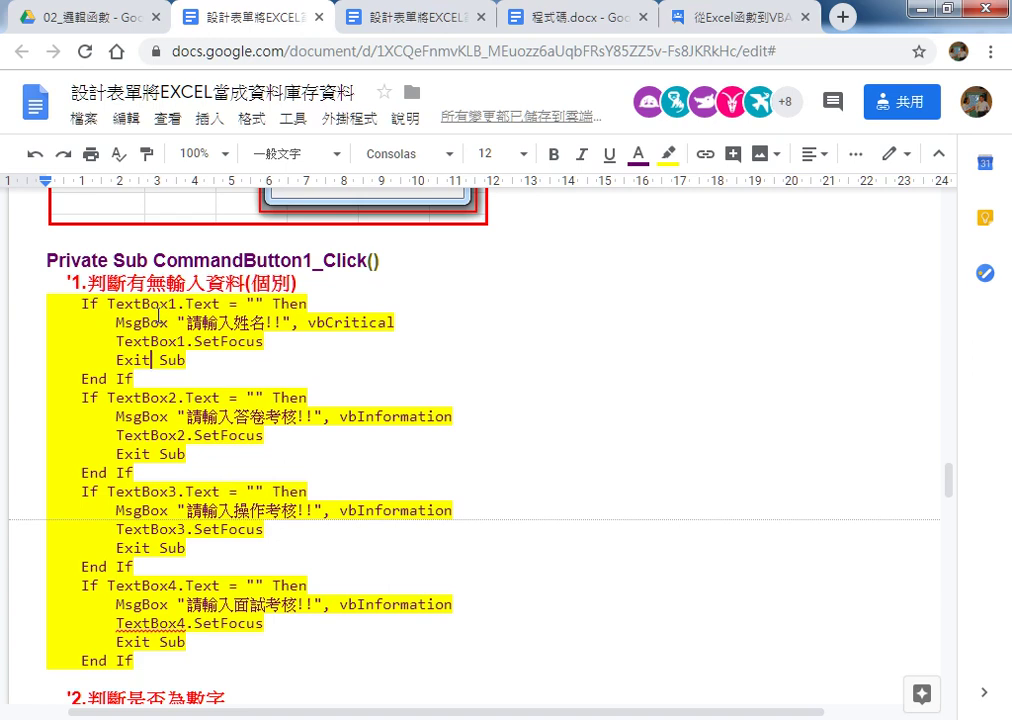
click(160, 341)
mouse_move(150, 660)
mouse_down()
mouse_move(17, 424)
mouse_move(17, 397)
mouse_up()
key(ctrl+c)
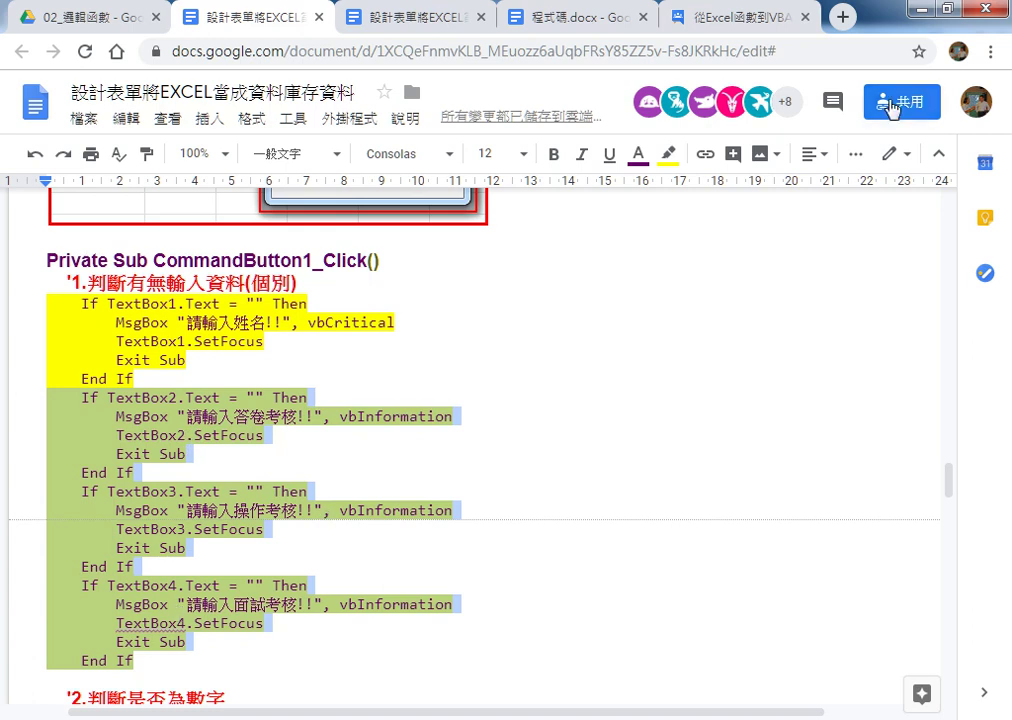
Paste the TextBox2–TextBox4 checks on the blank line after the TextBox1 check's End If.
click(917, 12)
click(478, 298)
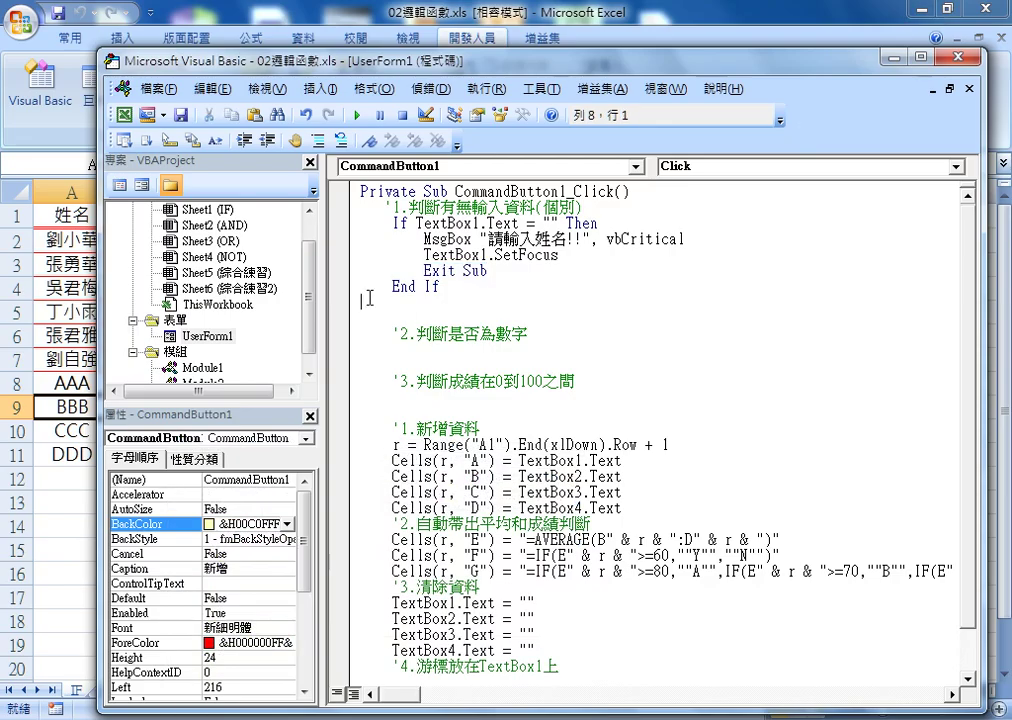
key(ctrl+v)
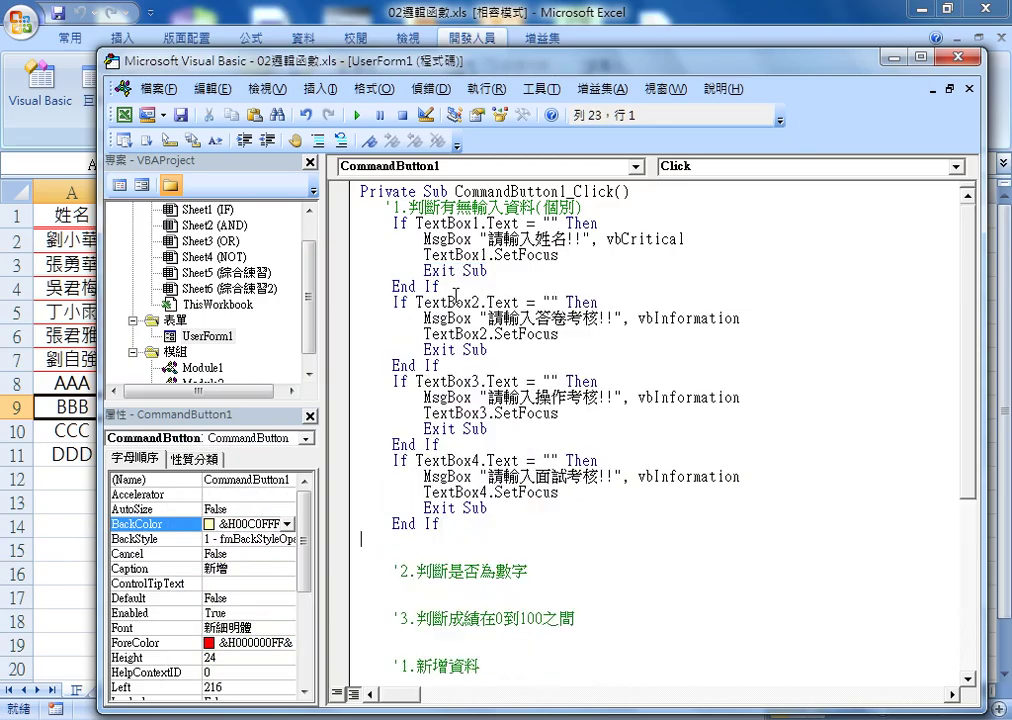